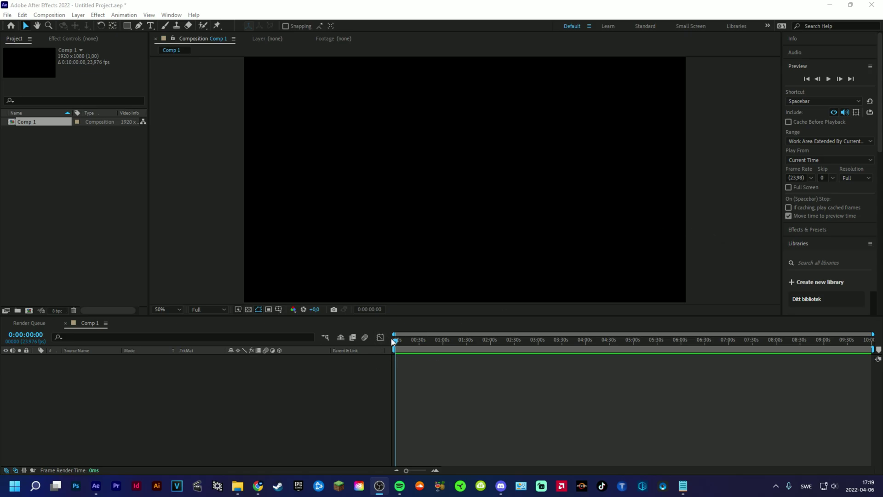
# Step: Review the composition settings of Comp 1, including its size, frame rate and duration
pyautogui.moveTo(418, 341); pyautogui.dragTo(322, 335)
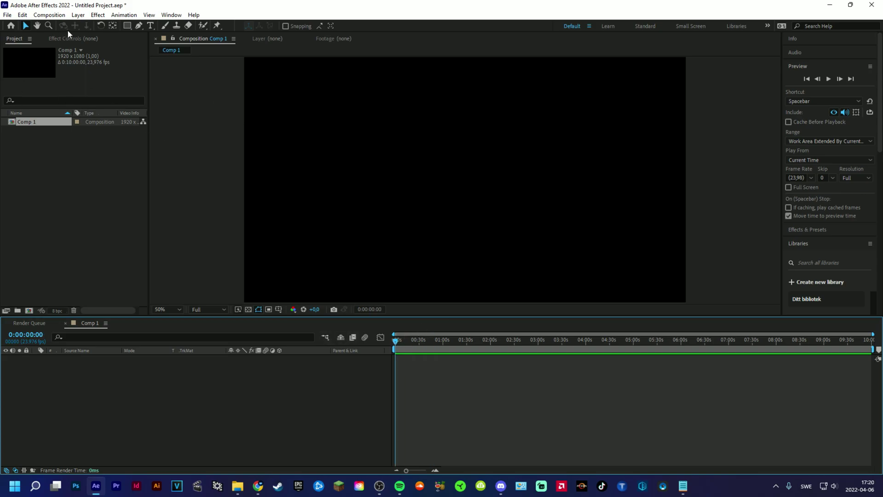
pyautogui.click(49, 14)
pyautogui.click(79, 35)
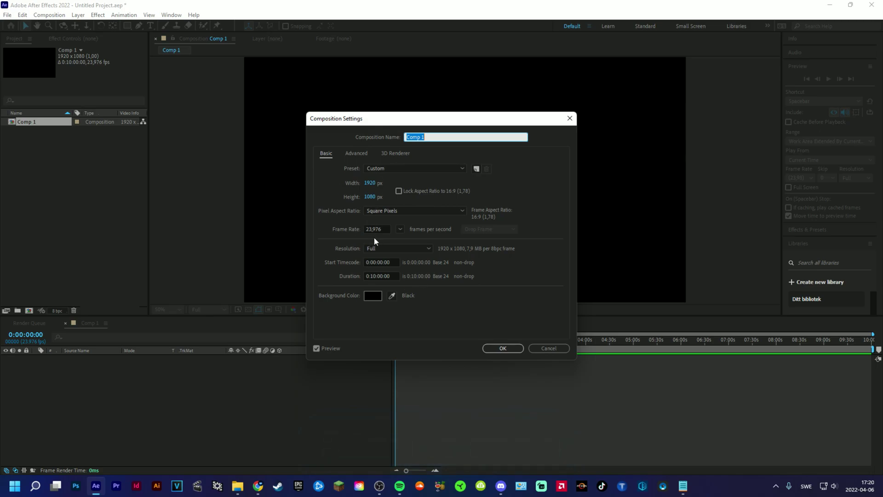
pyautogui.click(507, 348)
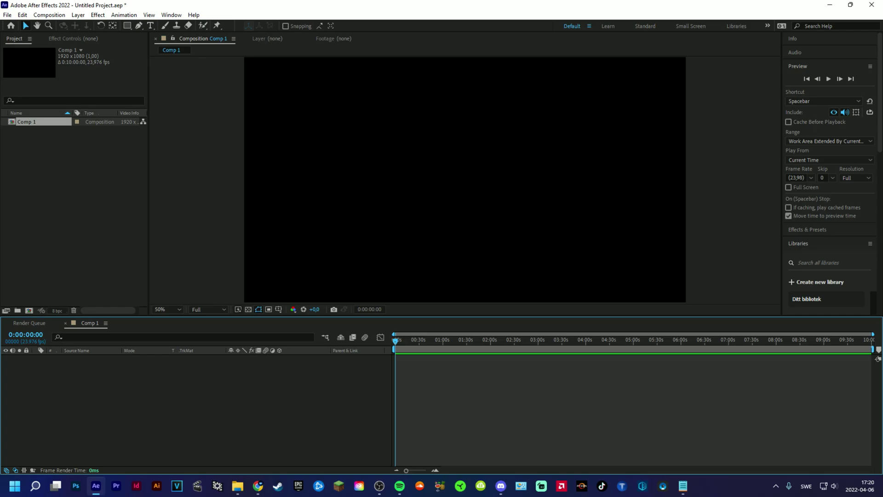
# Step: Add the 1.mp4 clip to Comp 1 at the start of the timeline and duplicate its layer
pyautogui.press('super+e')
pyautogui.moveTo(736, 329); pyautogui.dragTo(394, 372)
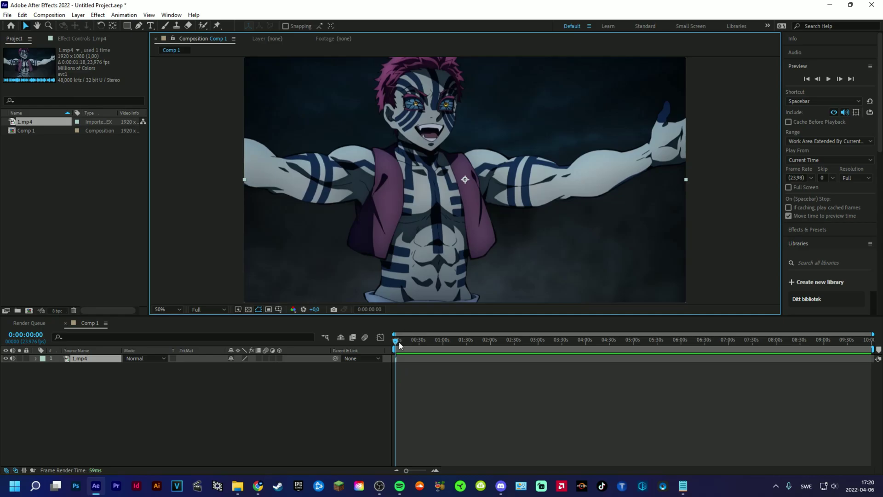
pyautogui.moveTo(406, 471); pyautogui.dragTo(426, 471)
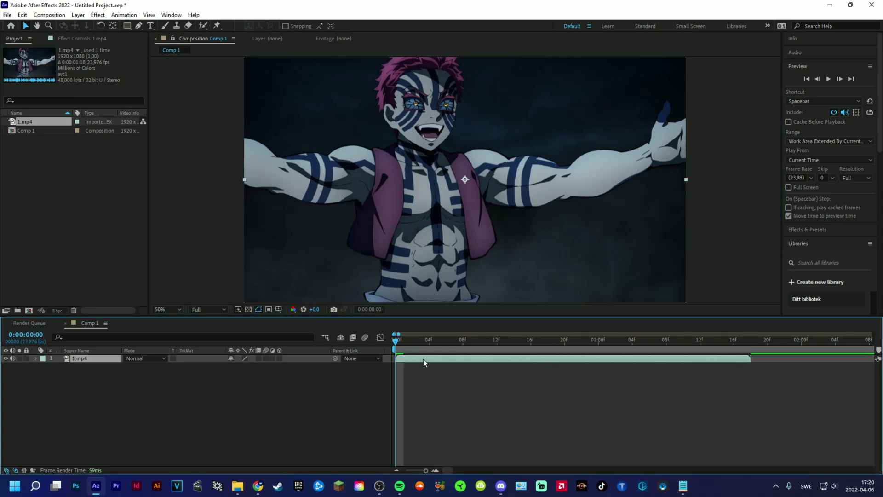
pyautogui.hotkey('ctrl', 'd')
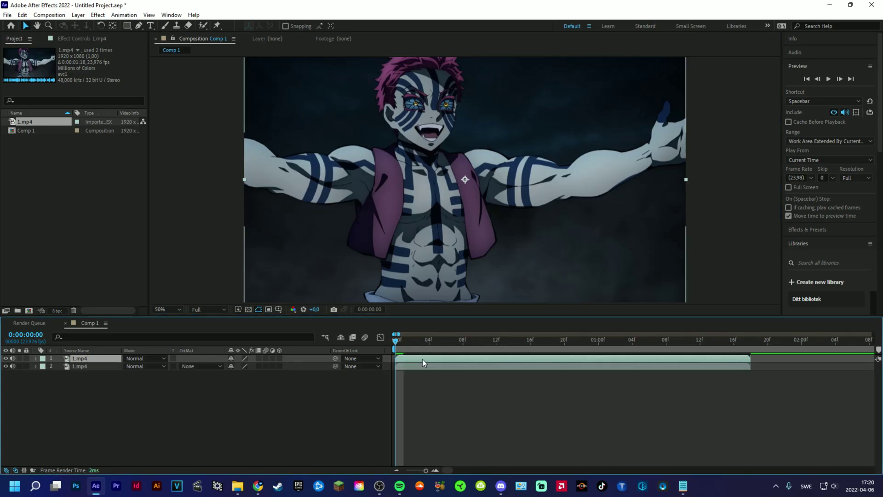
# Step: Apply S_EdgeDetect to the upper 1.mp4 layer and set its effect type to Mono Edges
pyautogui.hotkey('ctrl', 'space')
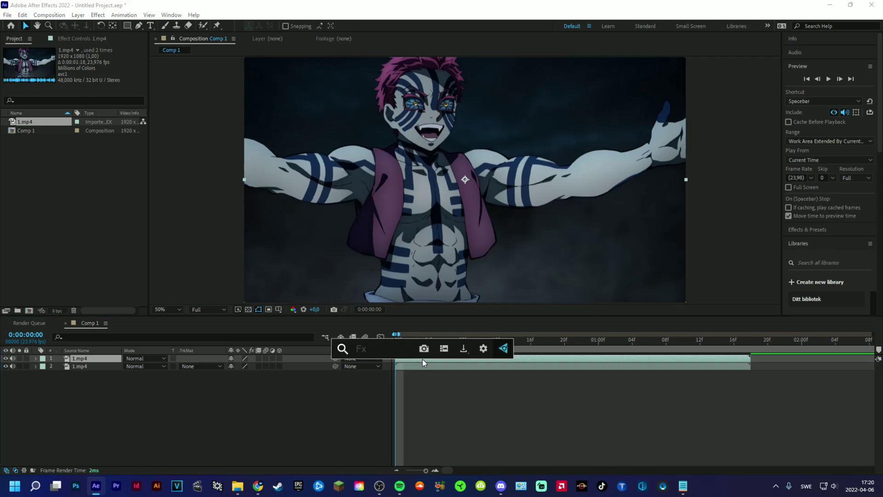
pyautogui.write('edgede')
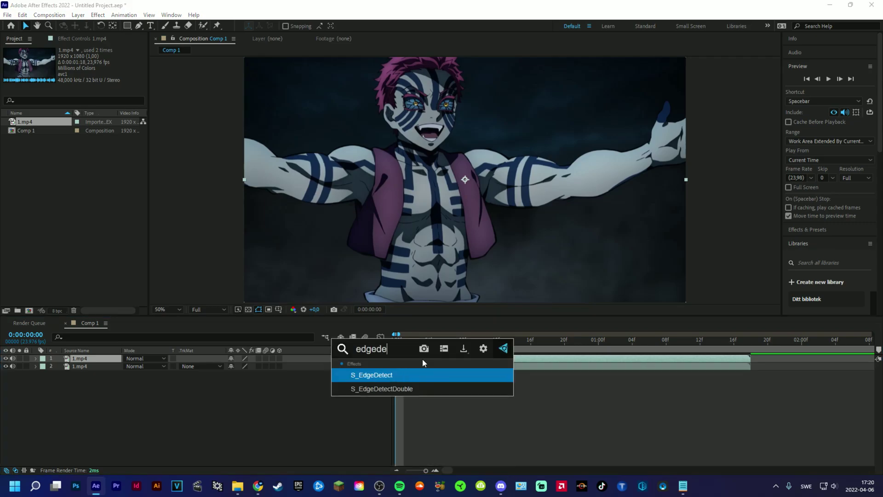
pyautogui.press('Return')
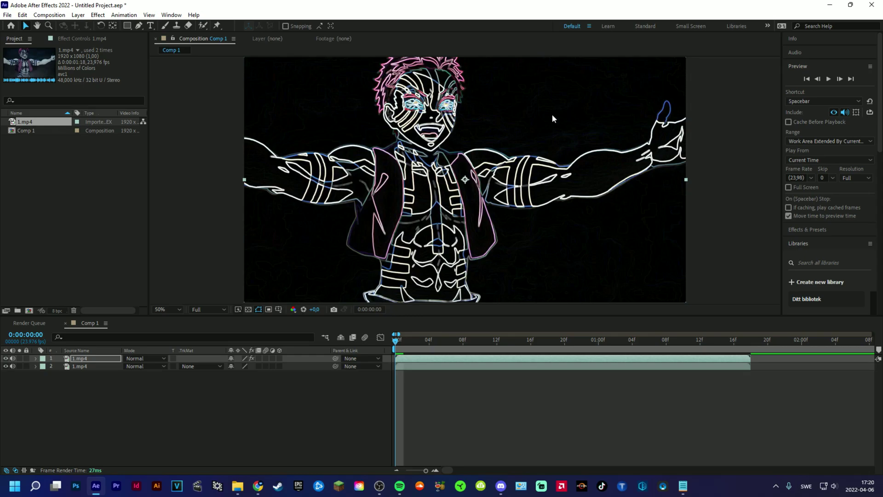
pyautogui.click(81, 38)
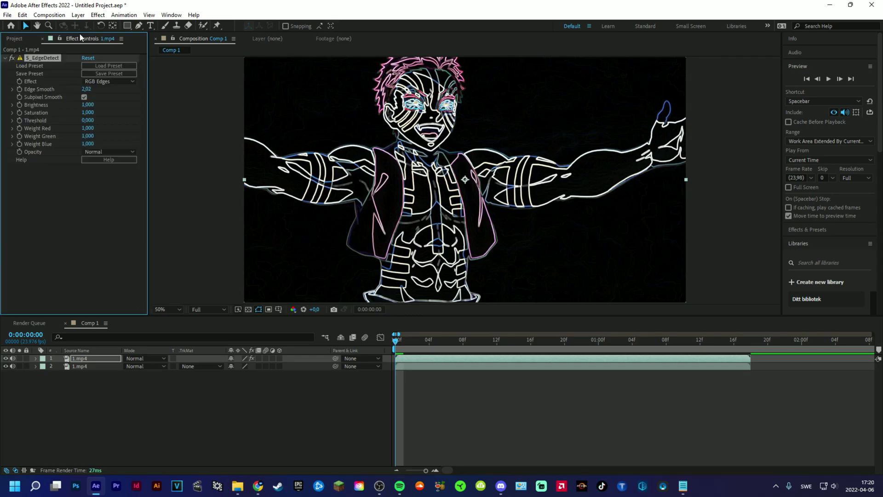
pyautogui.click(109, 82)
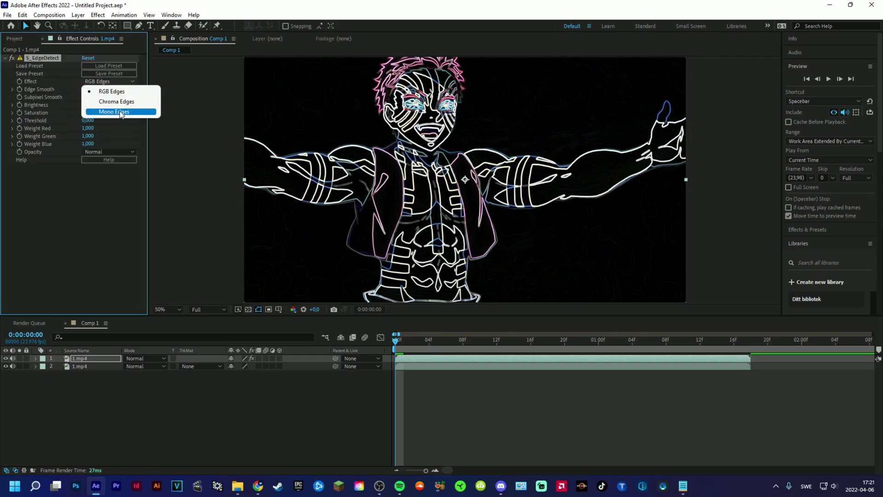
pyautogui.click(120, 113)
# Step: Apply the Deep Glow effect to the edge-detected 1.mp4 layer
pyautogui.hotkey('ctrl', 'space')
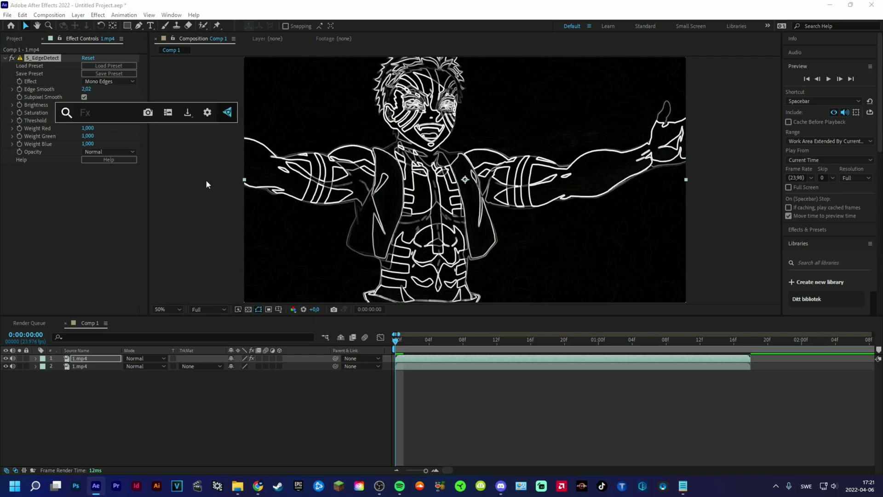
pyautogui.write('deep')
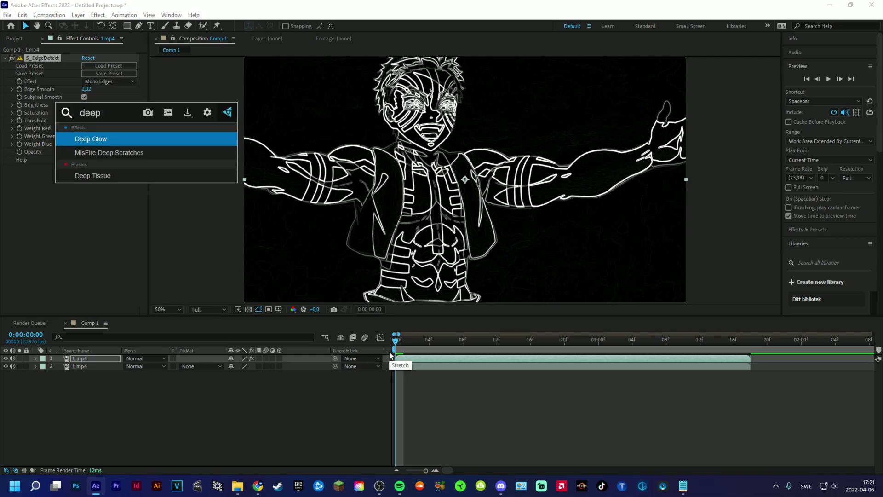
pyautogui.press('Return')
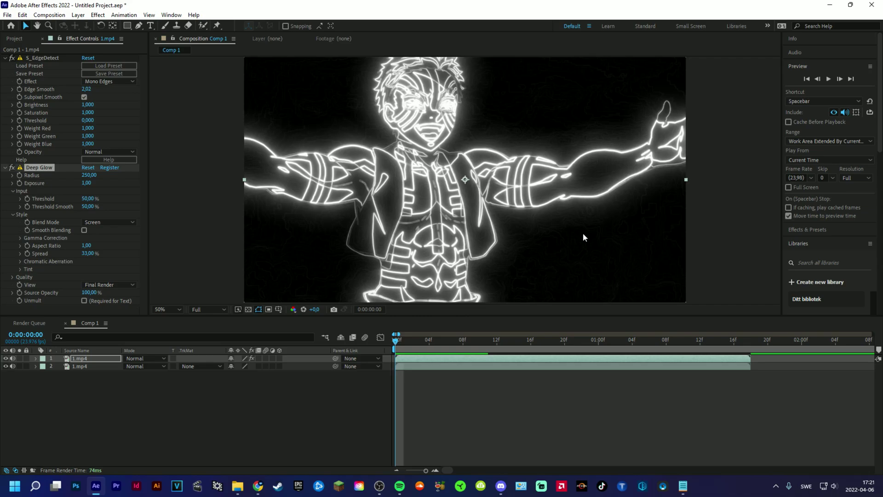
# Step: Apply the 4-Color Gradient effect to the glowing edge layer and set its blending mode to Color
pyautogui.hotkey('ctrl', 'space')
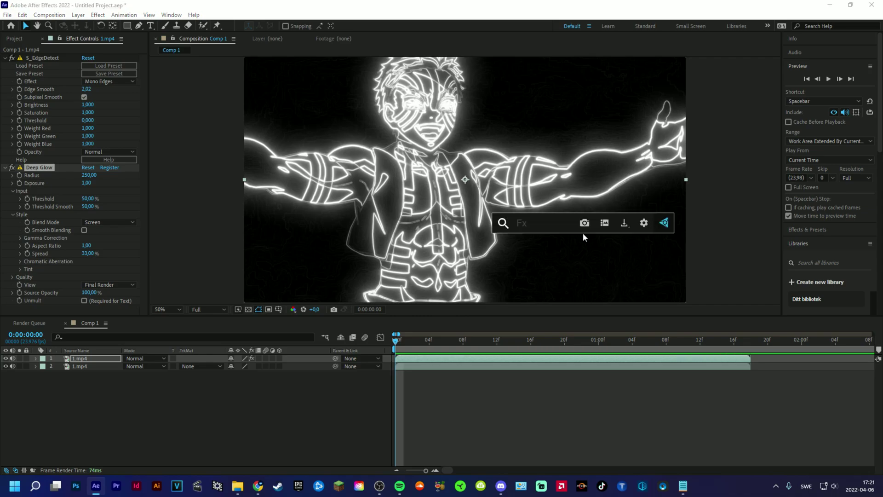
pyautogui.write('4')
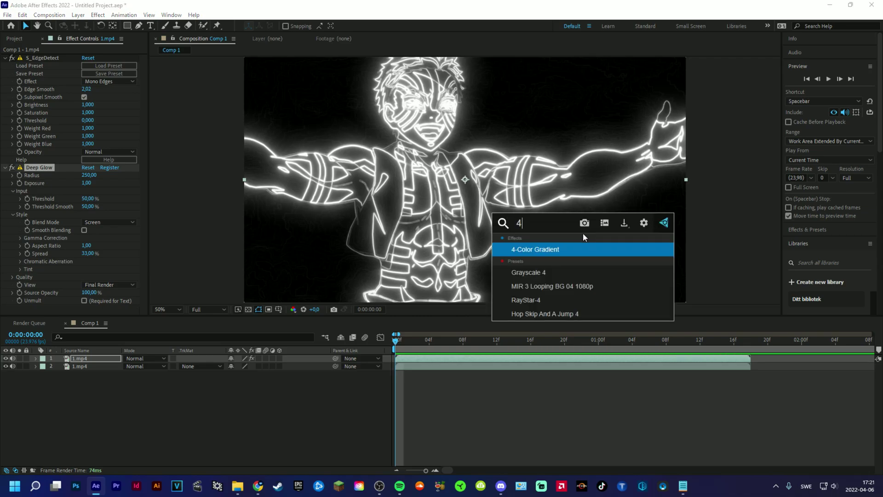
pyautogui.press('Return')
pyautogui.click(109, 310)
pyautogui.click(153, 288)
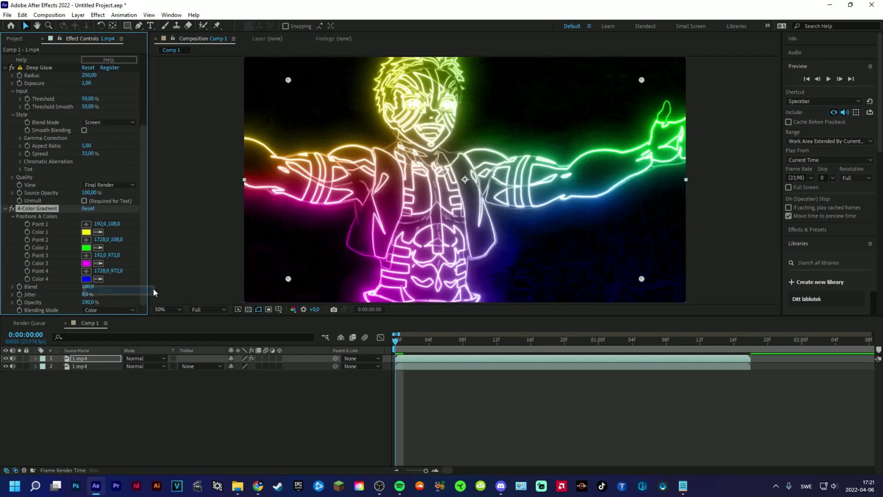
# Step: Set Color 4 of the 4-Color Gradient to a bright blue and sample it for Colors 3, 2 and 1
pyautogui.click(86, 279)
pyautogui.moveTo(463, 232)
pyautogui.mouseDown()
pyautogui.moveTo(462, 242)
pyautogui.moveTo(462, 233)
pyautogui.mouseUp()
pyautogui.click(533, 186)
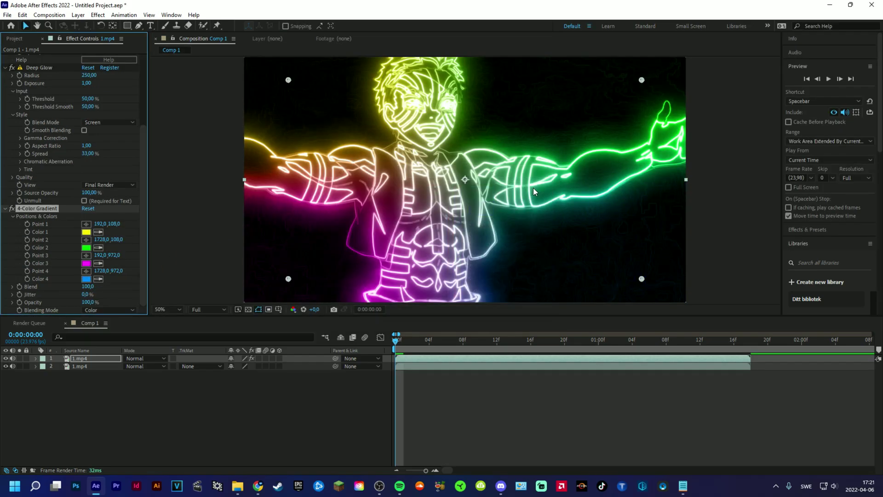
pyautogui.click(98, 263)
pyautogui.click(86, 279)
pyautogui.click(98, 248)
pyautogui.click(86, 264)
pyautogui.click(98, 232)
pyautogui.click(87, 248)
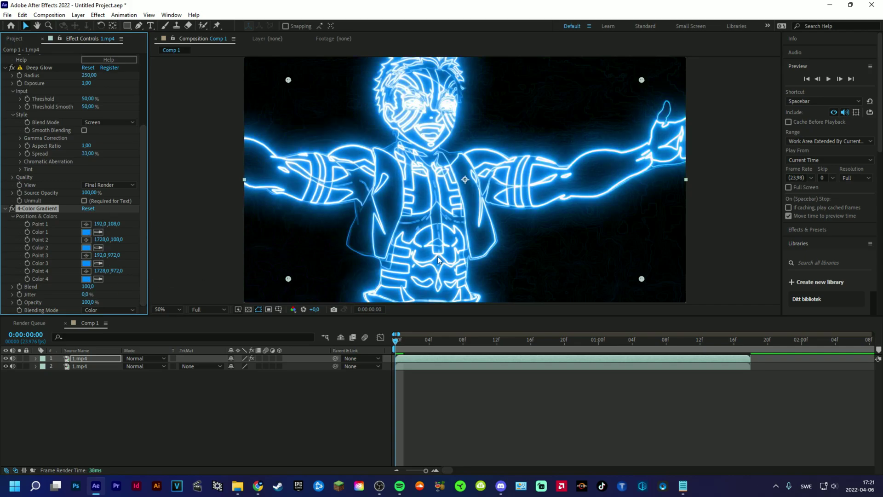
# Step: Try the 4-Color Gradient with blending mode None and return it to Color
pyautogui.click(98, 311)
pyautogui.click(104, 112)
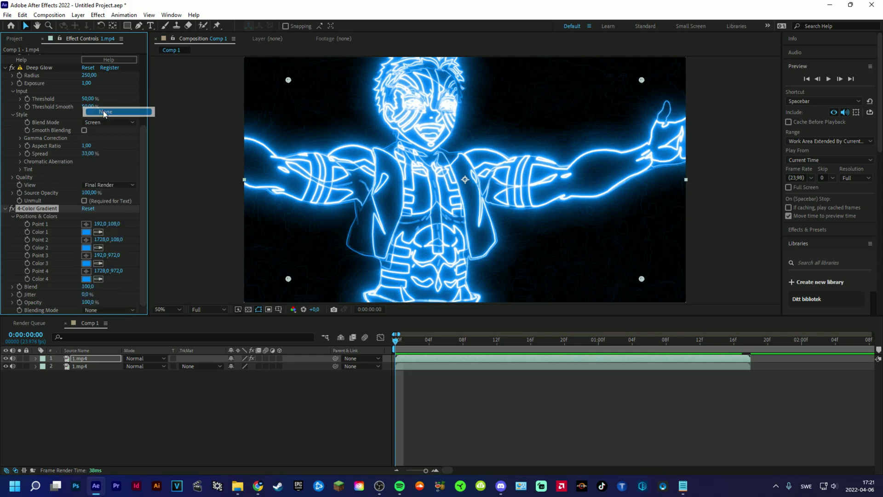
pyautogui.click(107, 310)
pyautogui.click(114, 293)
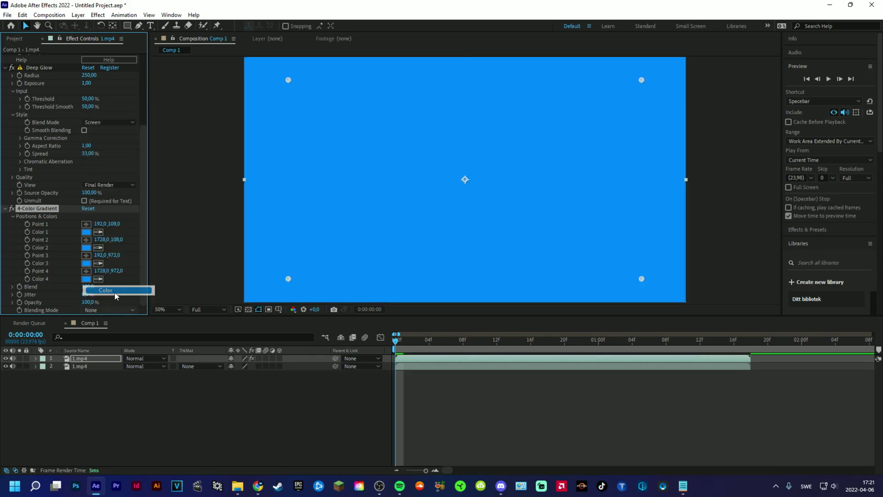
# Step: Set the blue edge layer's blend mode to Overlay and move it below the clean 1.mp4 layer
pyautogui.click(129, 359)
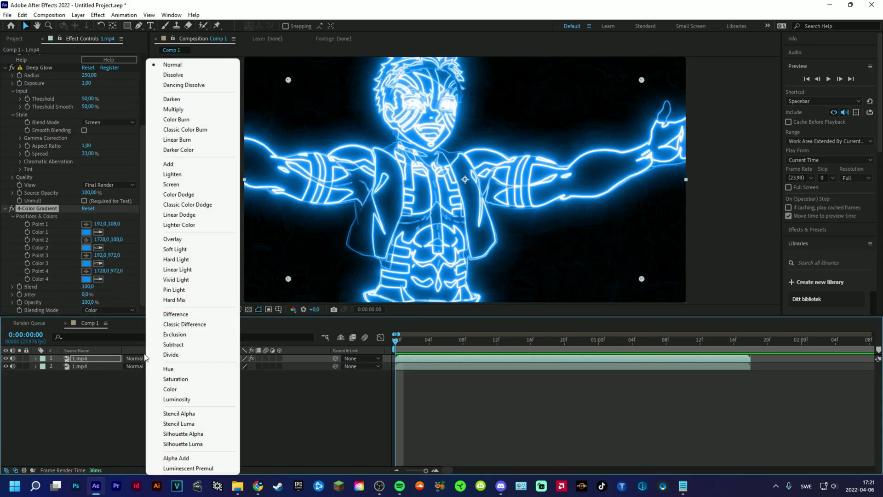
pyautogui.click(177, 239)
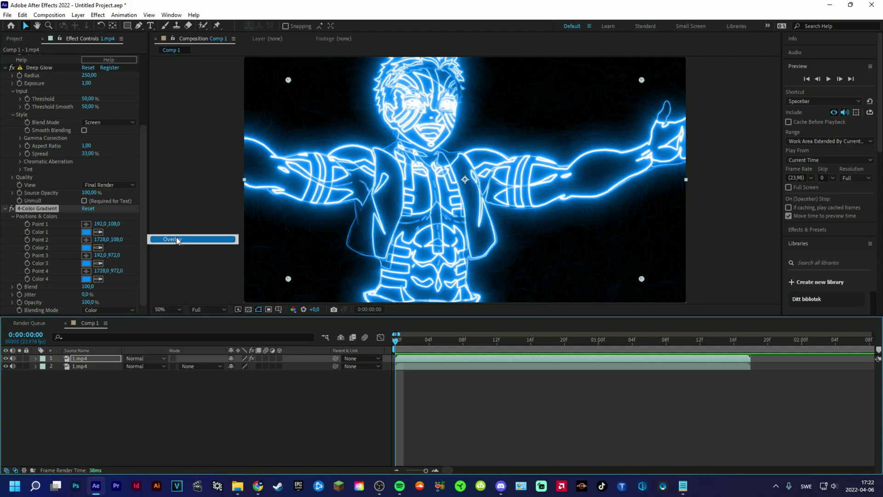
pyautogui.moveTo(82, 358); pyautogui.dragTo(85, 373)
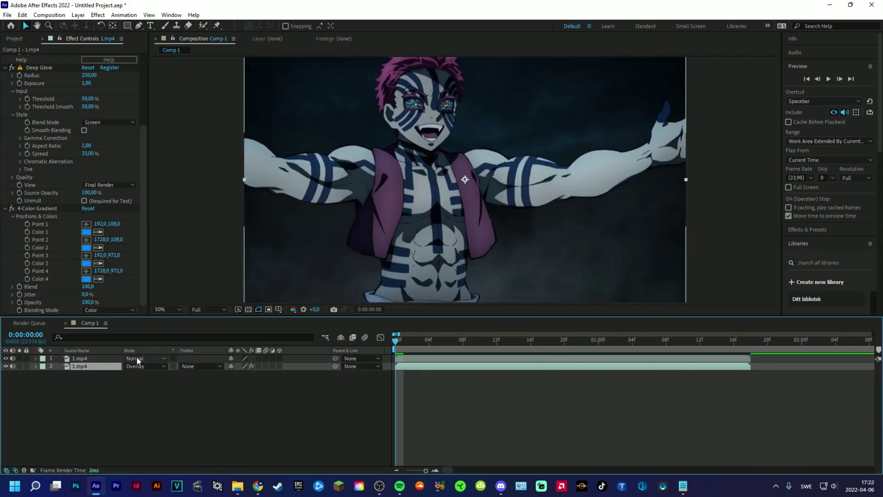
# Step: Set the clean 1.mp4 layer's blend mode to Add and check the blended result further along the timeline
pyautogui.click(137, 358)
pyautogui.click(159, 165)
pyautogui.moveTo(504, 342); pyautogui.dragTo(564, 363)
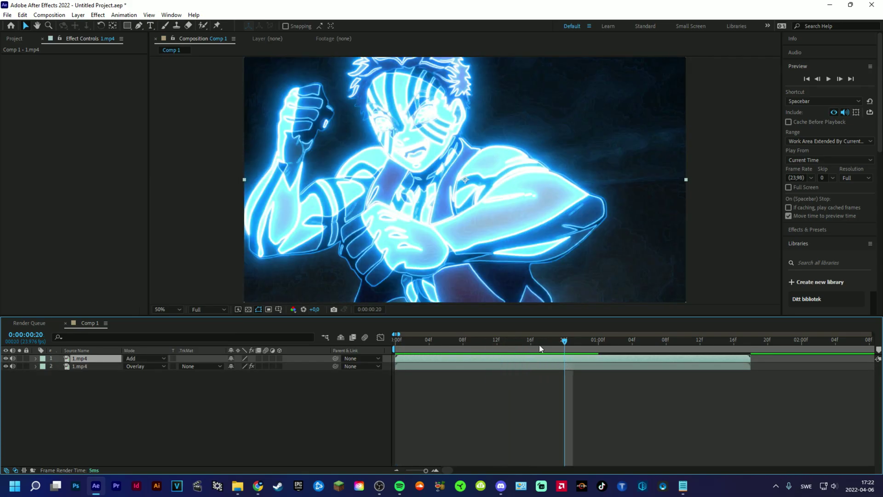
# Step: Scale the lower edge-glow layer to 131% and check the offset glow at frame 9
pyautogui.click(98, 366)
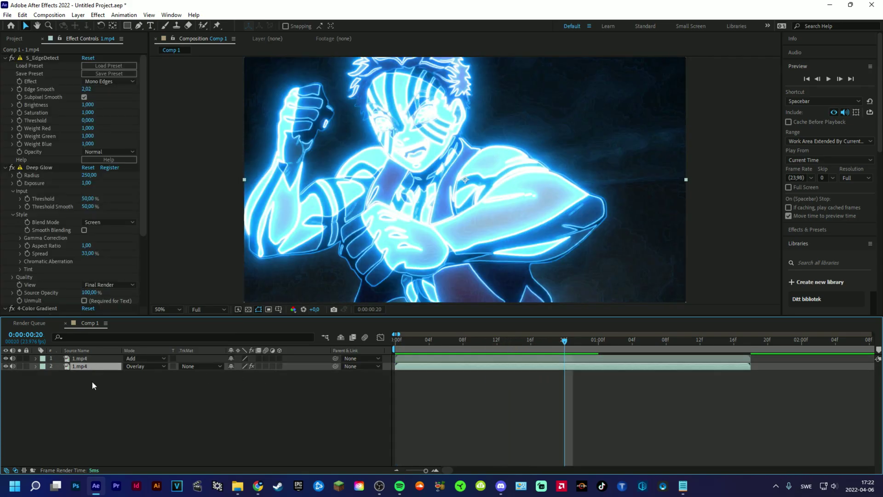
pyautogui.click(36, 367)
pyautogui.click(43, 382)
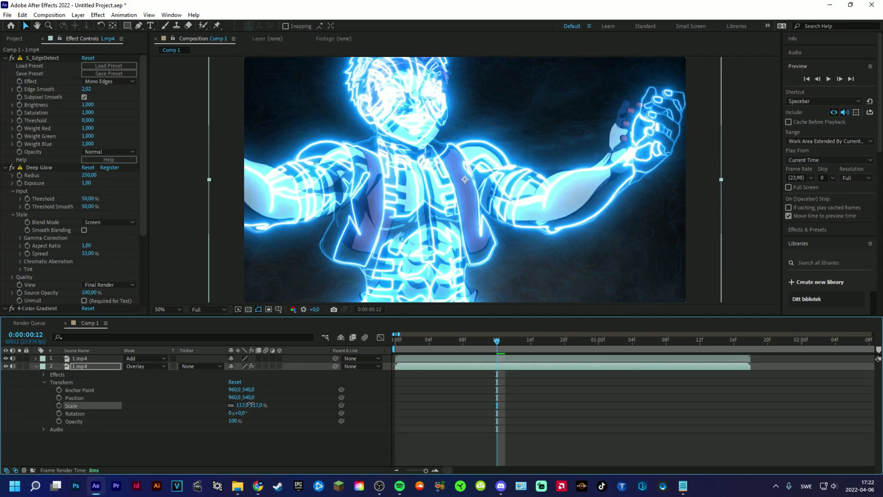
pyautogui.moveTo(251, 405); pyautogui.dragTo(282, 408)
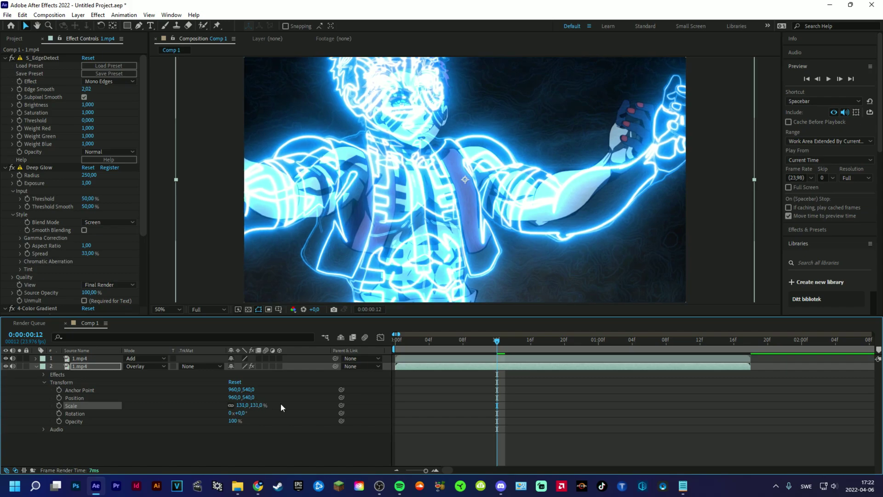
pyautogui.moveTo(492, 344); pyautogui.dragTo(472, 342)
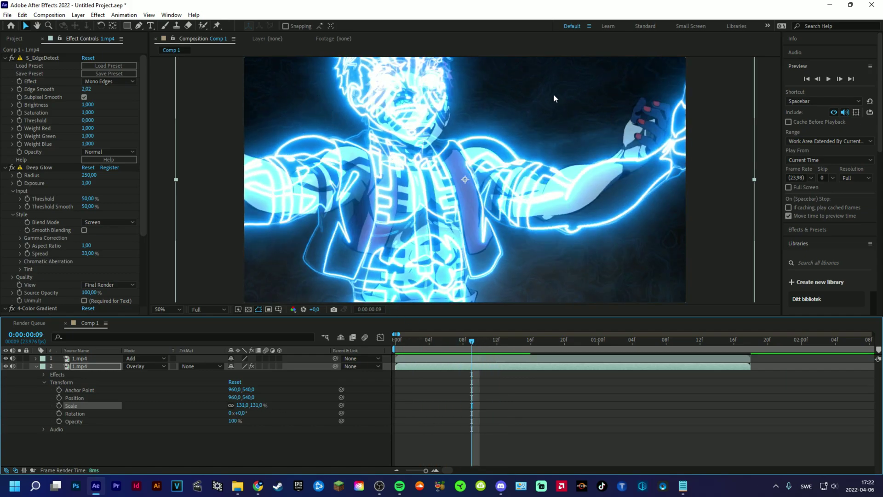
# Step: Apply Denoiser III to the lower edge-glow layer and set Reduce Noise to 100
pyautogui.click(454, 360)
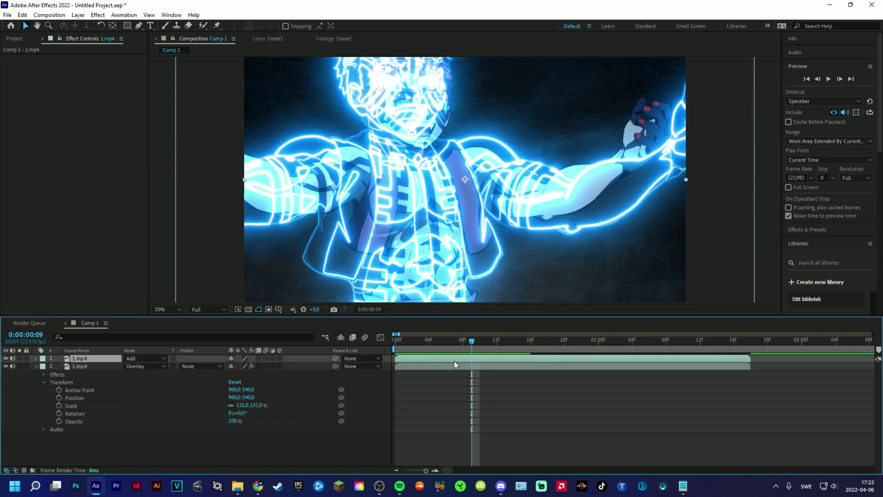
pyautogui.click(457, 366)
pyautogui.hotkey('ctrl', 'space')
pyautogui.write('de')
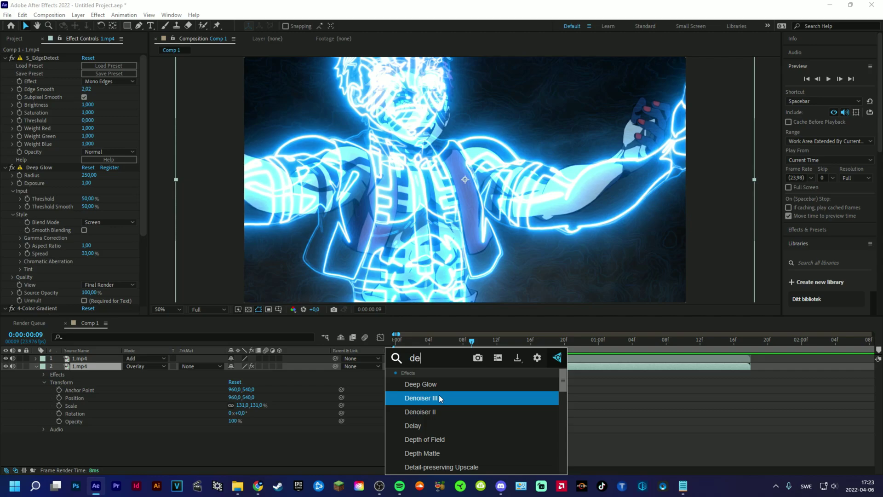
pyautogui.click(439, 395)
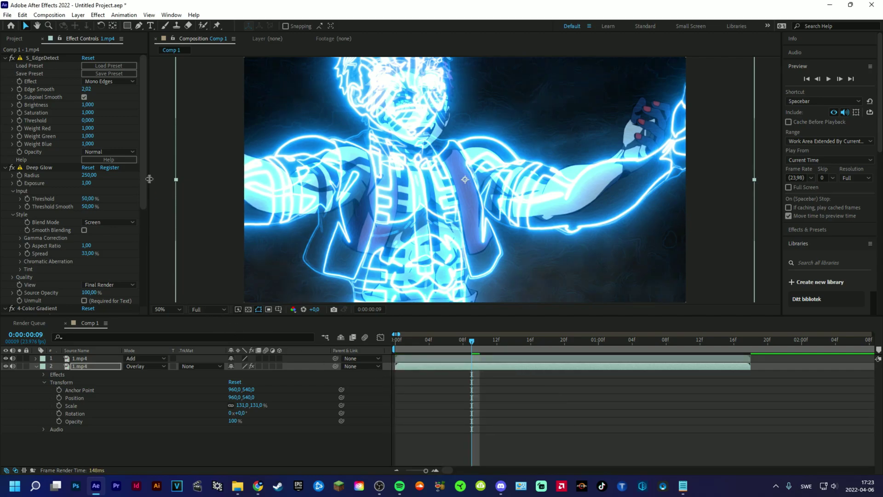
pyautogui.moveTo(139, 112); pyautogui.dragTo(139, 232)
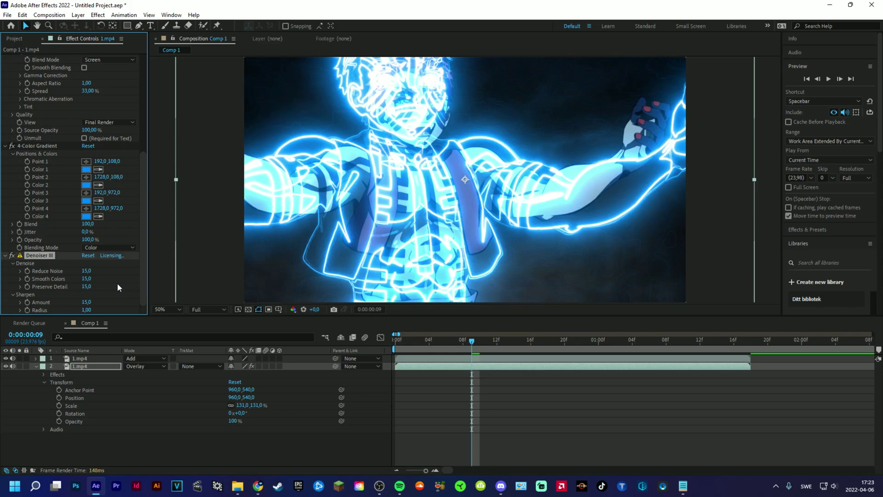
pyautogui.moveTo(85, 271); pyautogui.dragTo(162, 271)
# Step: Compare the glowing face up close with Denoiser III disabled and enabled, and return to the start of the timeline
pyautogui.scroll(2, 300, 101)
pyautogui.press('h')
pyautogui.moveTo(397, 151); pyautogui.dragTo(546, 249)
pyautogui.press('v')
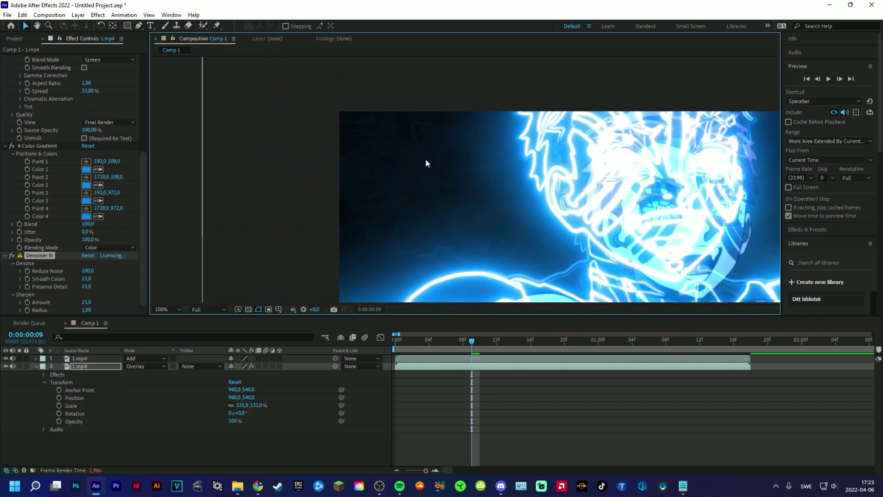
pyautogui.click(11, 256)
pyautogui.click(11, 255)
pyautogui.click(10, 256)
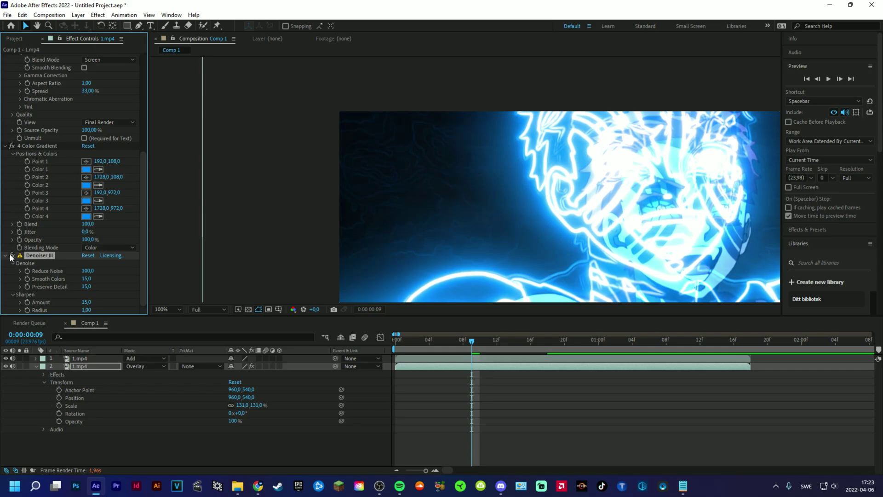
pyautogui.click(10, 256)
pyautogui.click(11, 255)
pyautogui.click(11, 255)
pyautogui.click(10, 255)
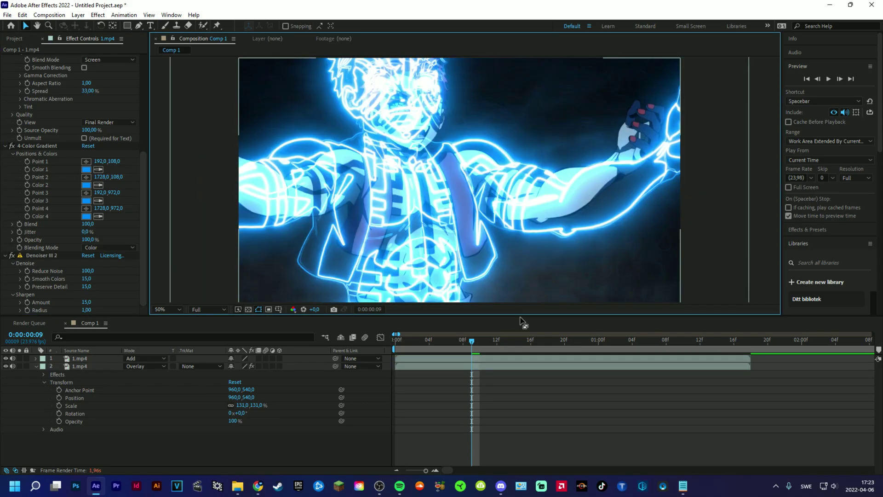
pyautogui.moveTo(472, 341); pyautogui.dragTo(379, 345)
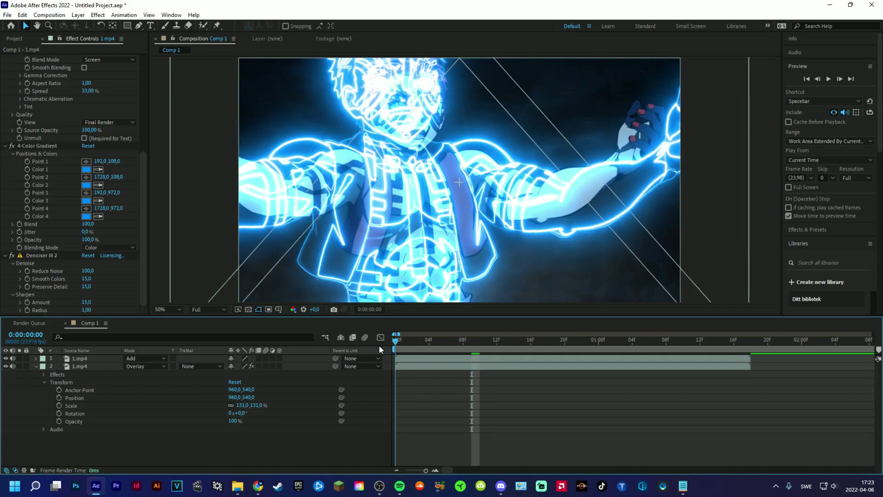
pyautogui.press(',')
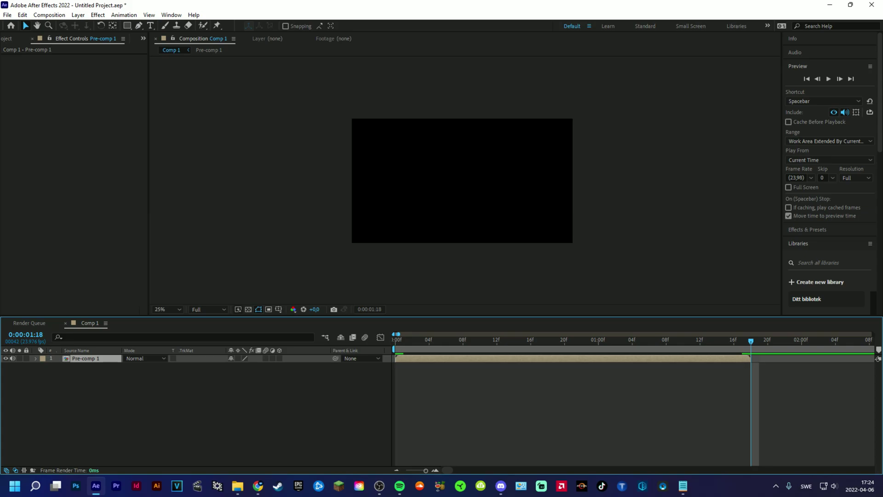
# Step: Add 2.mp4 above Pre-comp 1, starting at 0:00:01:18 where the pre-comp ends
pyautogui.press('super+e')
pyautogui.moveTo(748, 349); pyautogui.dragTo(754, 359)
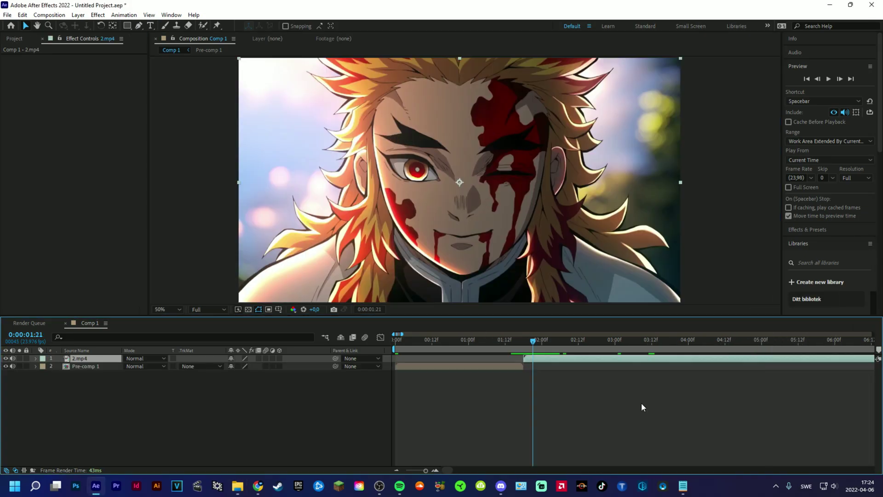
pyautogui.click(527, 340)
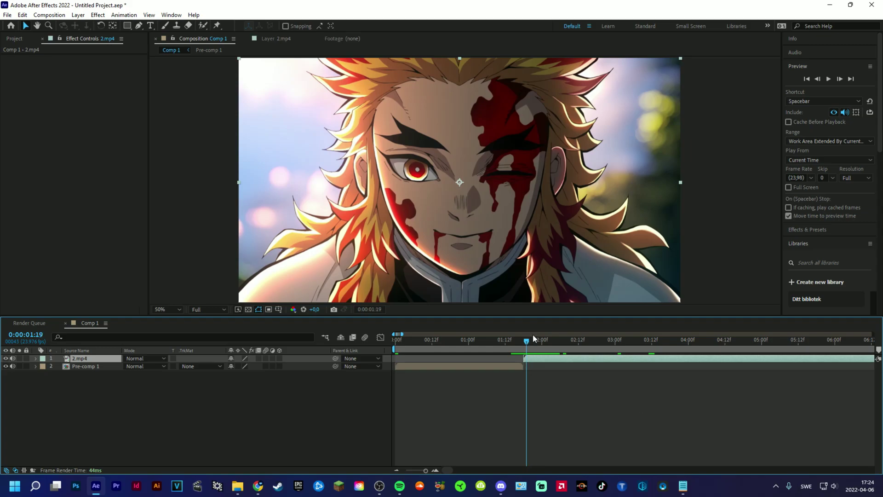
# Step: Apply Colorama to 2.mp4, keep Get Phase From on Intensity and set Add Phase From to Alpha
pyautogui.hotkey('ctrl', 'space')
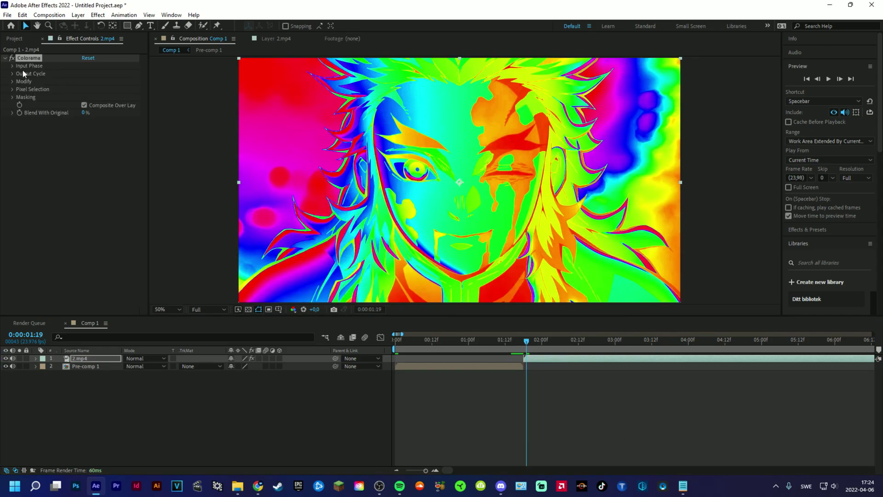
pyautogui.click(12, 66)
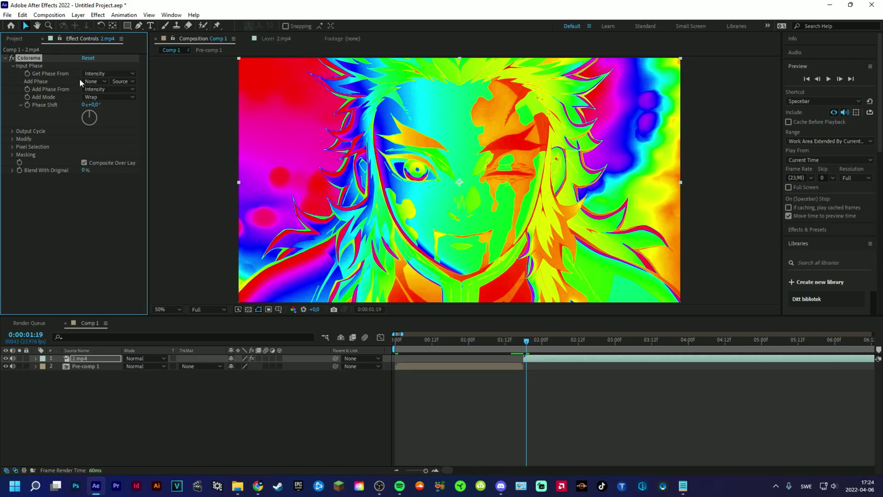
pyautogui.click(94, 74)
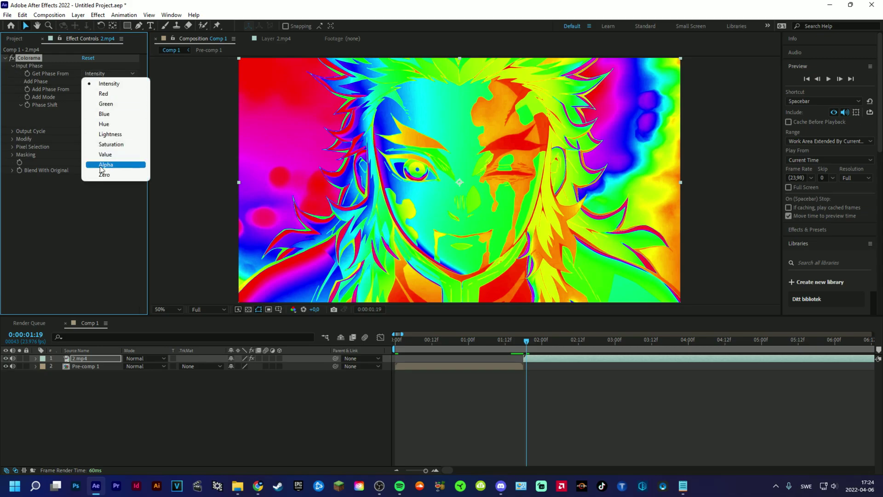
pyautogui.click(101, 164)
pyautogui.click(99, 73)
pyautogui.click(96, 84)
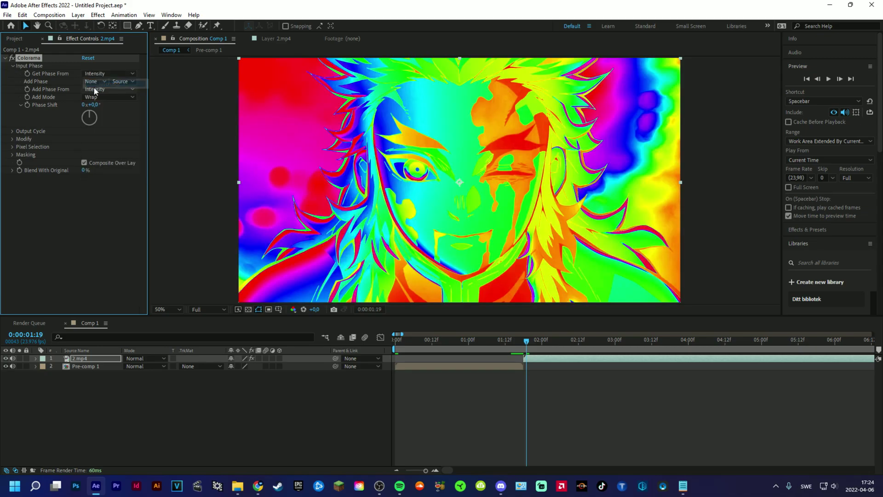
pyautogui.click(96, 89)
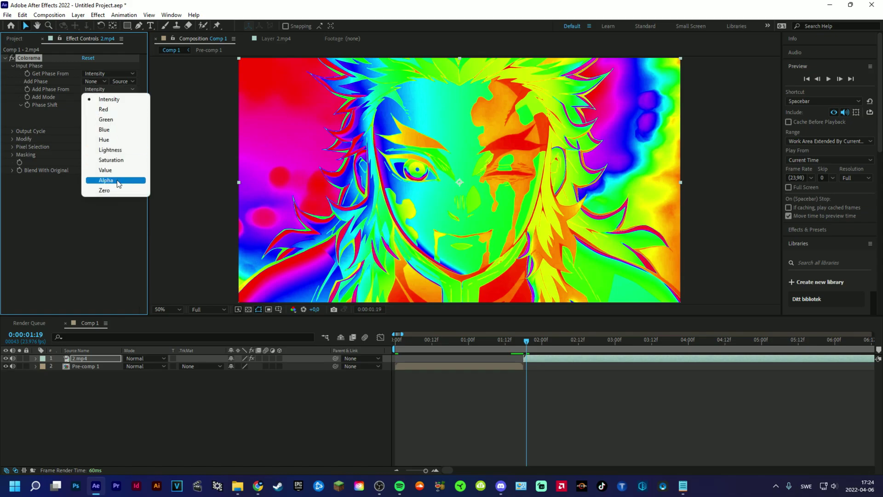
pyautogui.click(106, 181)
# Step: Split 2.mp4 at 0:00:03:00 and delete the part after the cut
pyautogui.moveTo(526, 341)
pyautogui.mouseDown()
pyautogui.moveTo(533, 343)
pyautogui.moveTo(524, 342)
pyautogui.mouseUp()
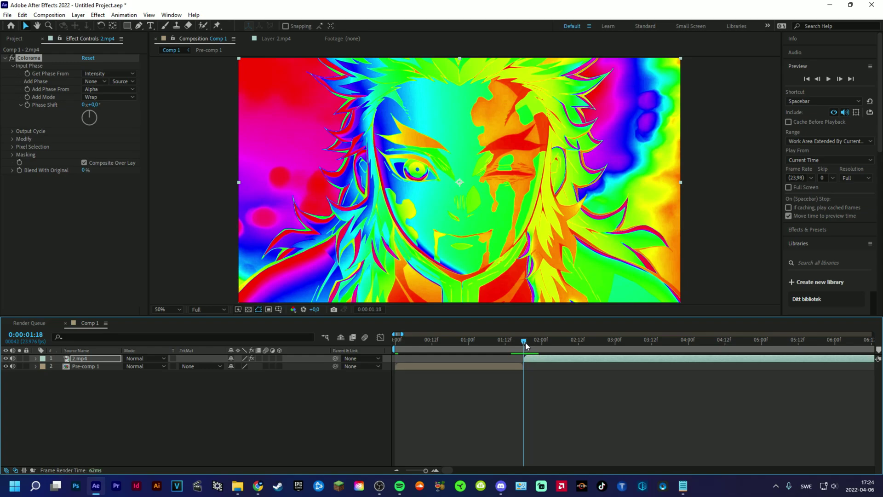
pyautogui.click(543, 349)
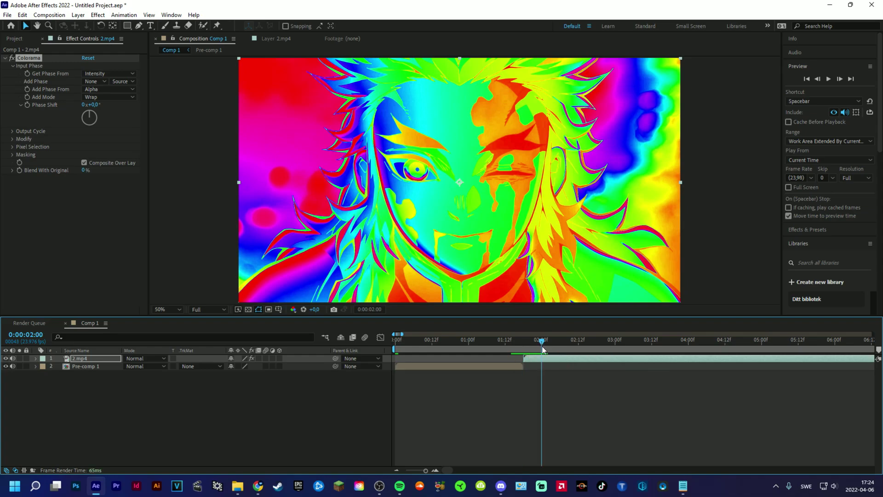
pyautogui.moveTo(544, 350); pyautogui.dragTo(614, 352)
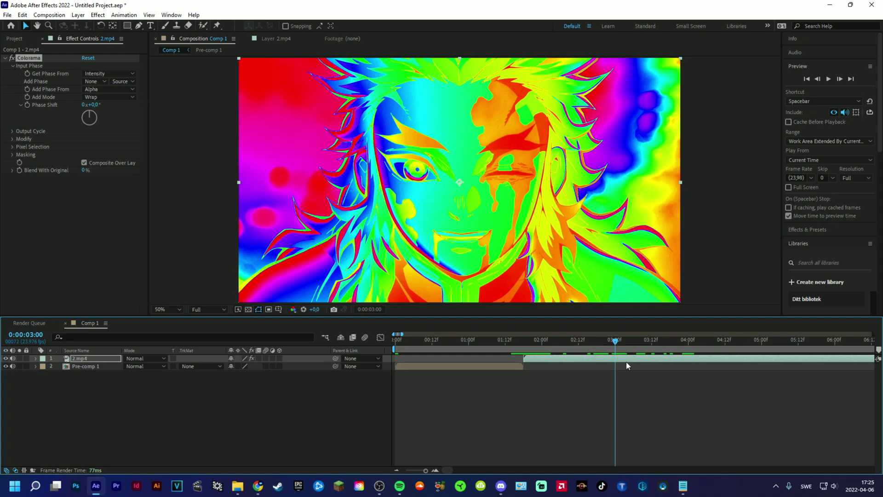
pyautogui.hotkey('ctrl', 'shift', 'd')
pyautogui.press('Delete')
# Step: Add a Colorama Phase Shift keyframe at 0:00:01:18 on 2.mp4 and expand the effect's properties in the timeline
pyautogui.moveTo(614, 344); pyautogui.dragTo(524, 348)
pyautogui.click(543, 360)
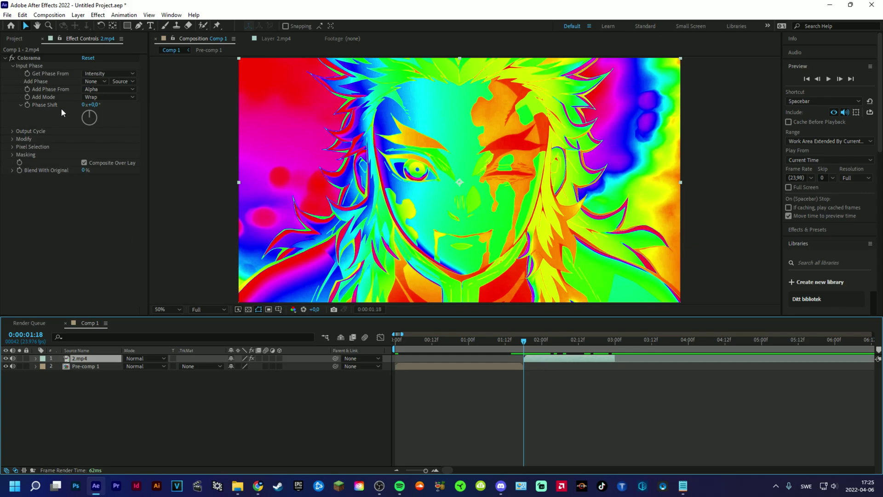
pyautogui.click(27, 104)
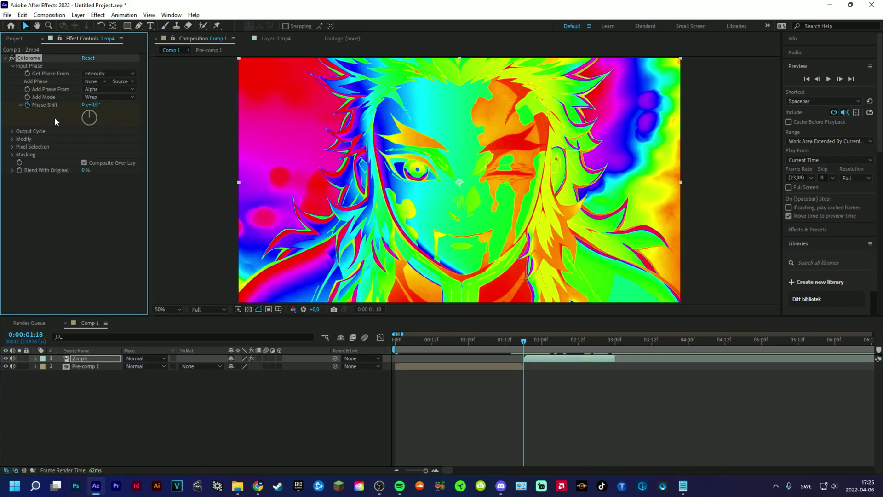
pyautogui.click(36, 359)
pyautogui.click(44, 366)
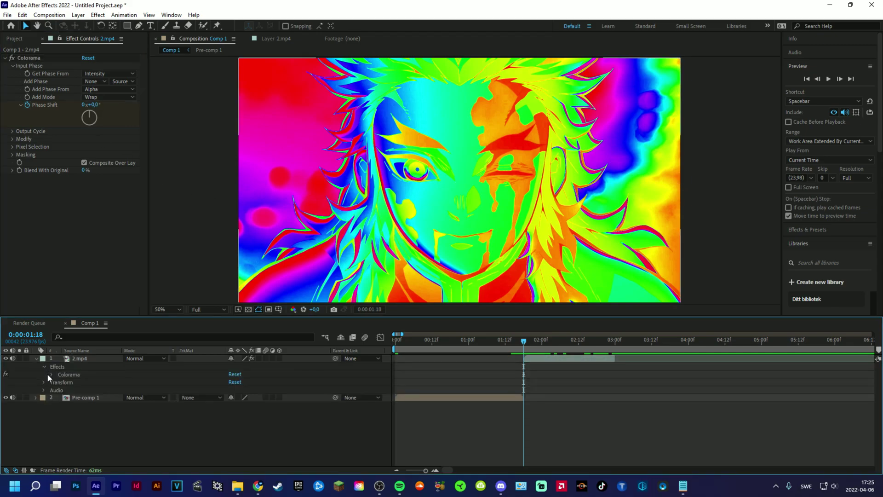
pyautogui.click(48, 375)
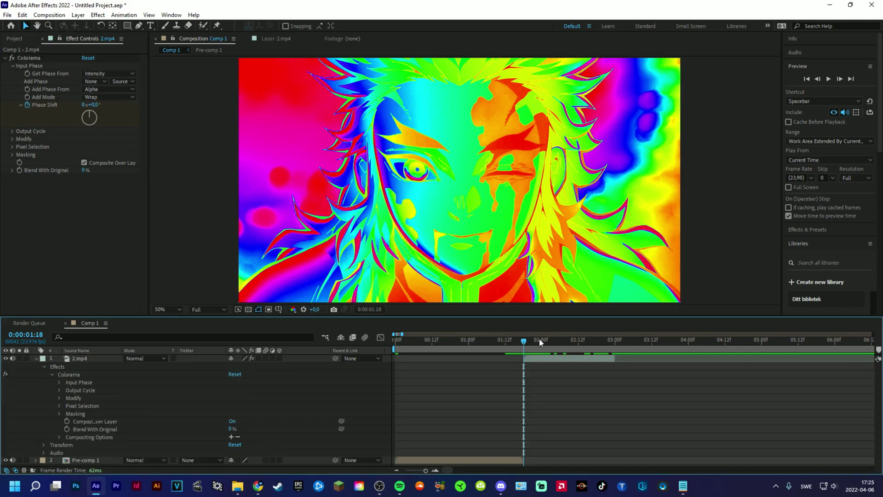
# Step: Set Colorama's Phase Shift to 1x+0,0° at 0:00:03:00, the end of 2.mp4
pyautogui.moveTo(539, 339); pyautogui.dragTo(614, 372)
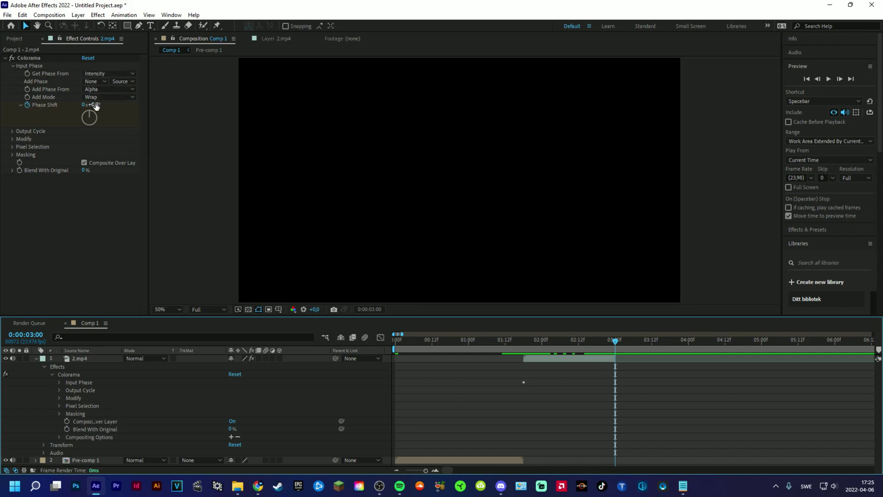
pyautogui.moveTo(95, 105); pyautogui.dragTo(319, 151)
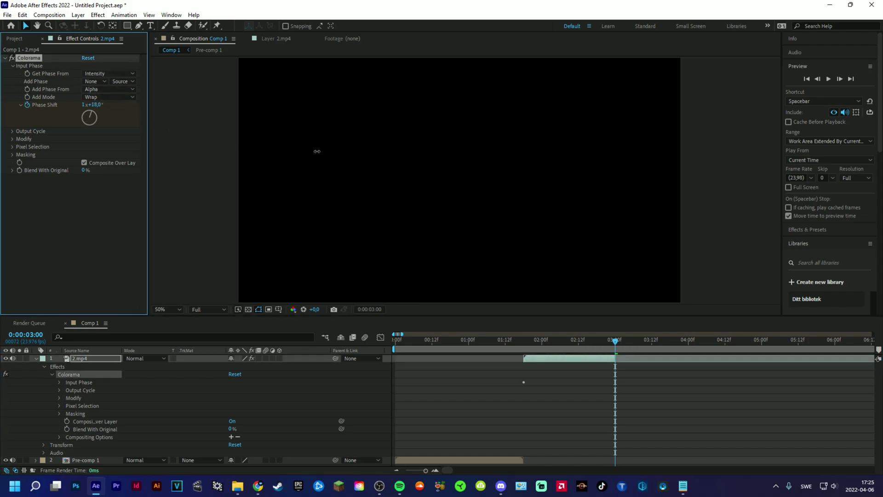
pyautogui.moveTo(317, 151); pyautogui.dragTo(309, 152)
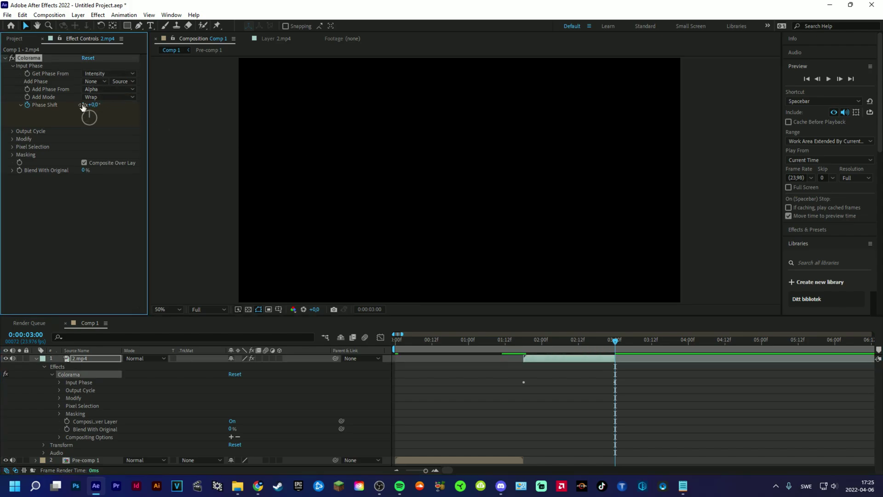
# Step: Apply Easy Ease to both Phase Shift keyframes and collapse the properties of 2.mp4
pyautogui.click(58, 382)
pyautogui.moveTo(616, 340); pyautogui.dragTo(581, 369)
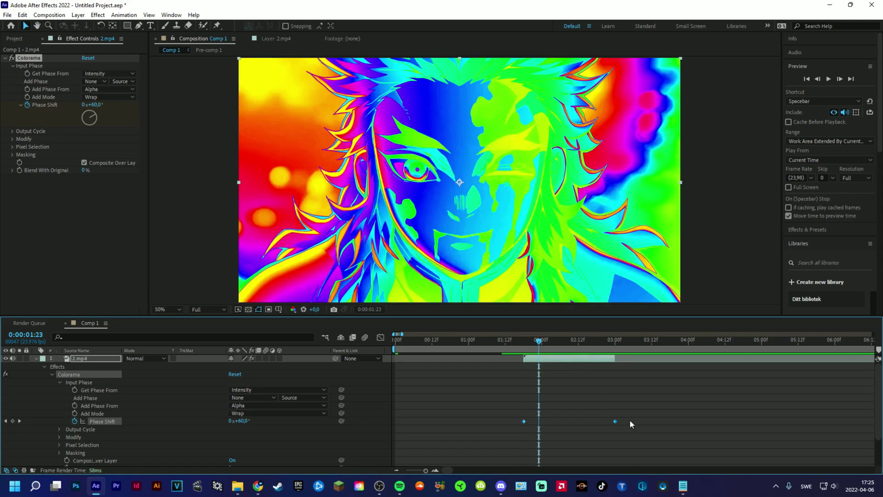
pyautogui.moveTo(630, 420); pyautogui.dragTo(518, 421)
pyautogui.press('F9')
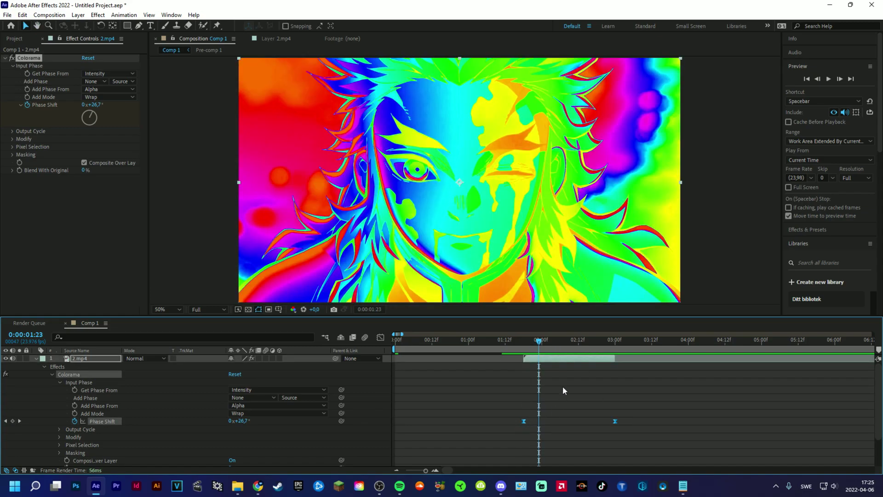
pyautogui.moveTo(539, 341); pyautogui.dragTo(525, 345)
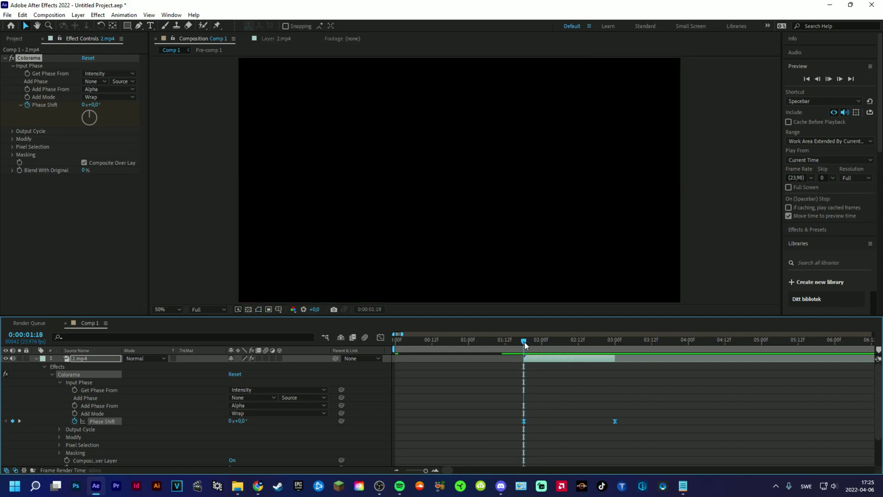
pyautogui.click(551, 342)
pyautogui.press('u')
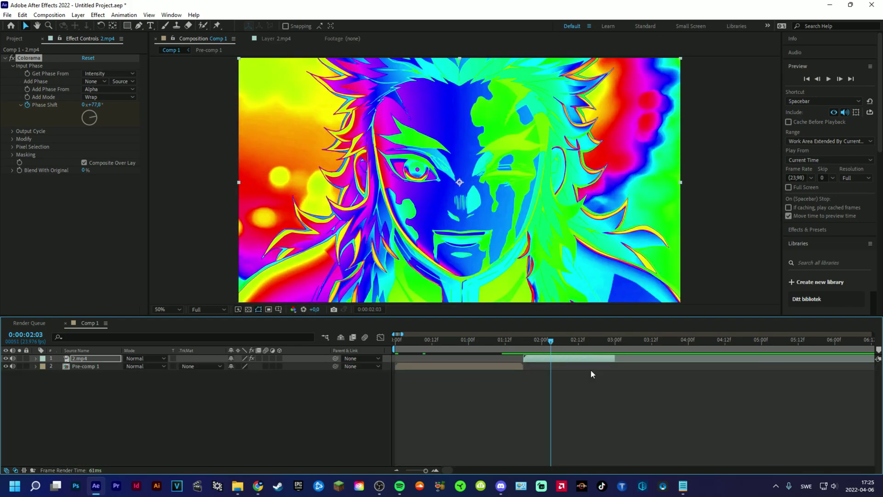
# Step: Search for the Signal effect and apply it to 2.mp4
pyautogui.hotkey('ctrl', 'space')
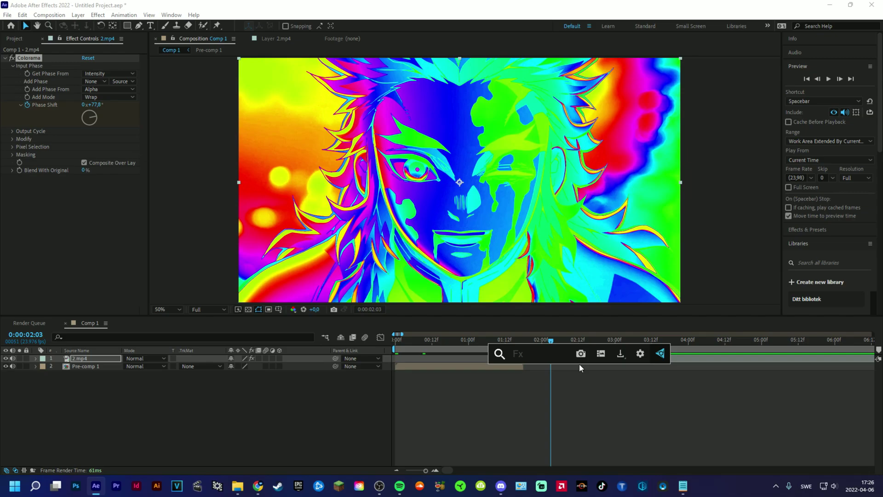
pyautogui.write('re')
pyautogui.press('BackSpace')
pyautogui.press('BackSpace')
pyautogui.write('signal')
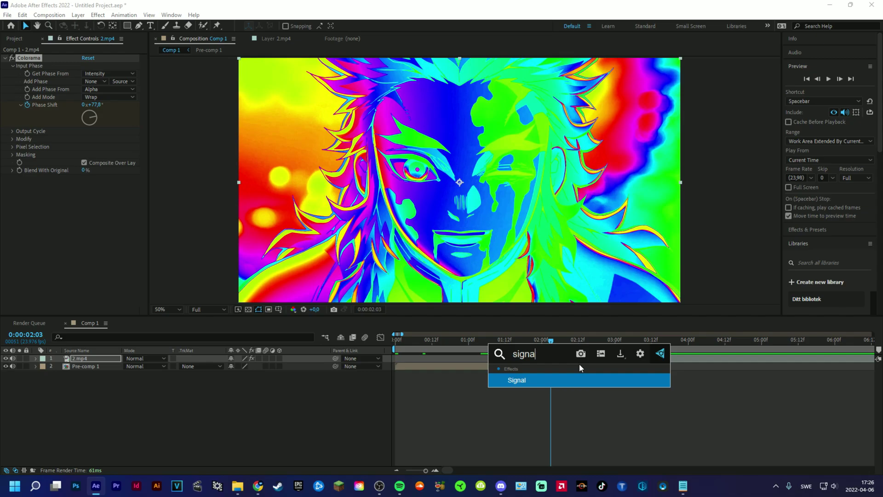
pyautogui.press('Return')
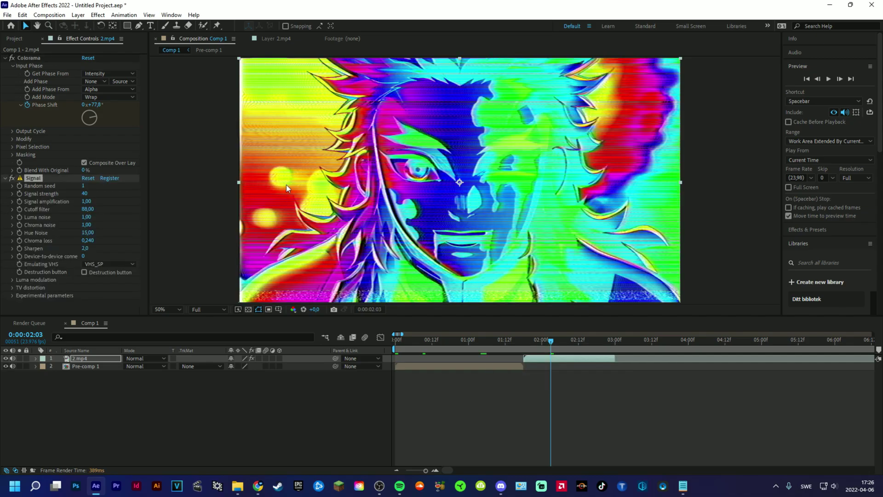
# Step: Preview the combined Colorama and Signal look on 2.mp4 from the start of the clip
pyautogui.press(',')
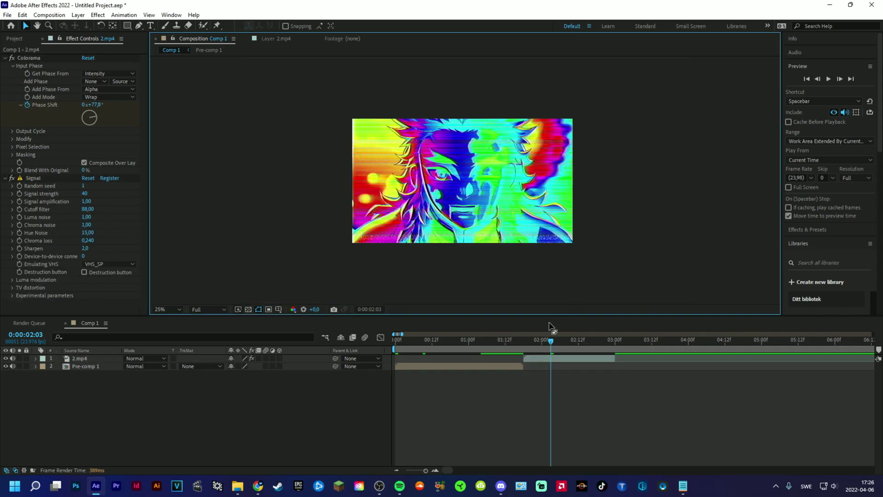
pyautogui.click(549, 342)
pyautogui.moveTo(547, 343); pyautogui.dragTo(522, 344)
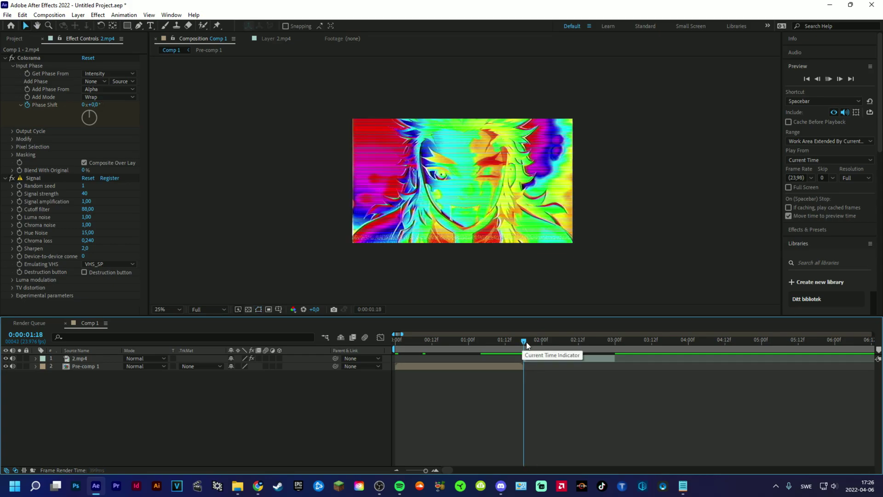
pyautogui.click(527, 345)
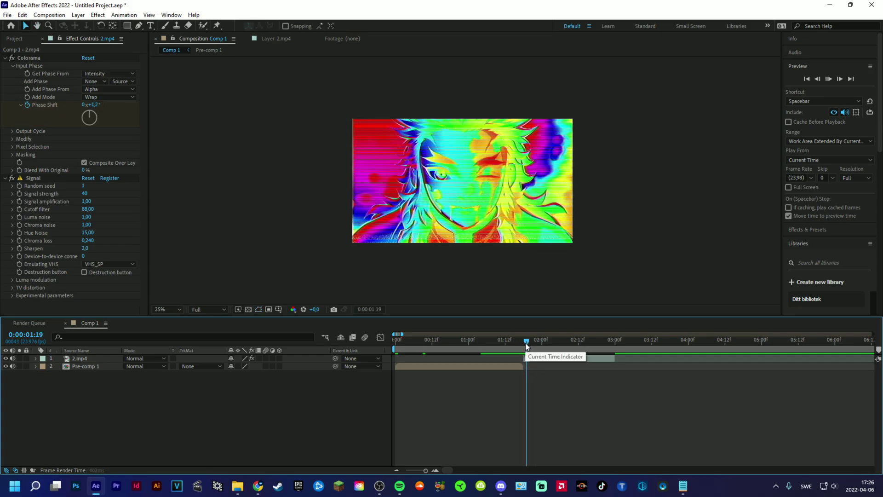
pyautogui.press('space')
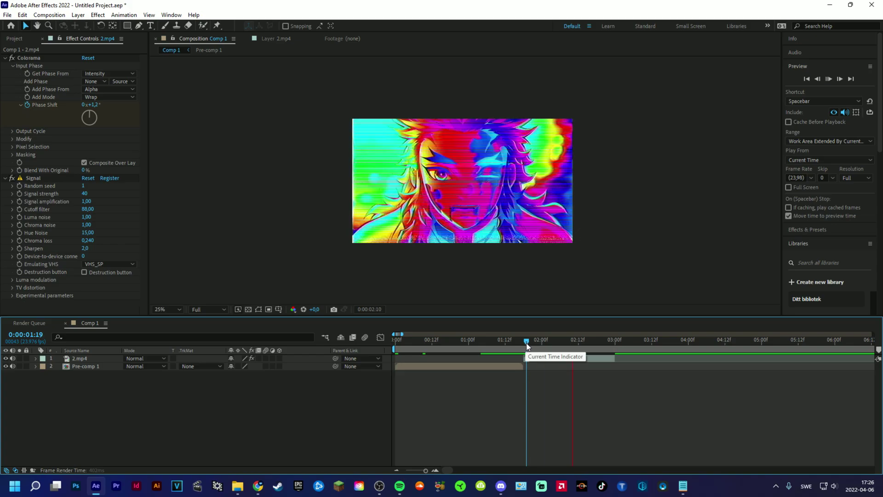
pyautogui.moveTo(527, 343); pyautogui.dragTo(550, 344)
pyautogui.scroll(2, 573, 273)
pyautogui.press(',')
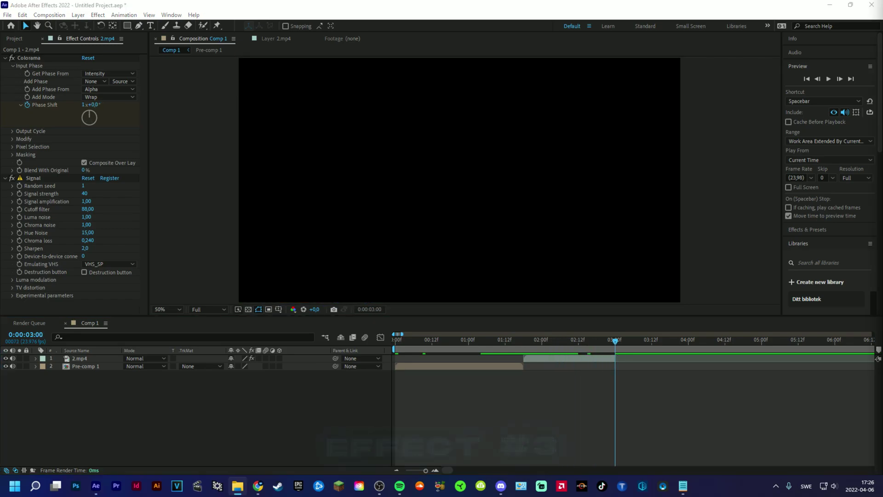
# Step: Add 3.mp4 above 2.mp4, starting at 0:00:03:00
pyautogui.moveTo(882, 339); pyautogui.dragTo(503, 234)
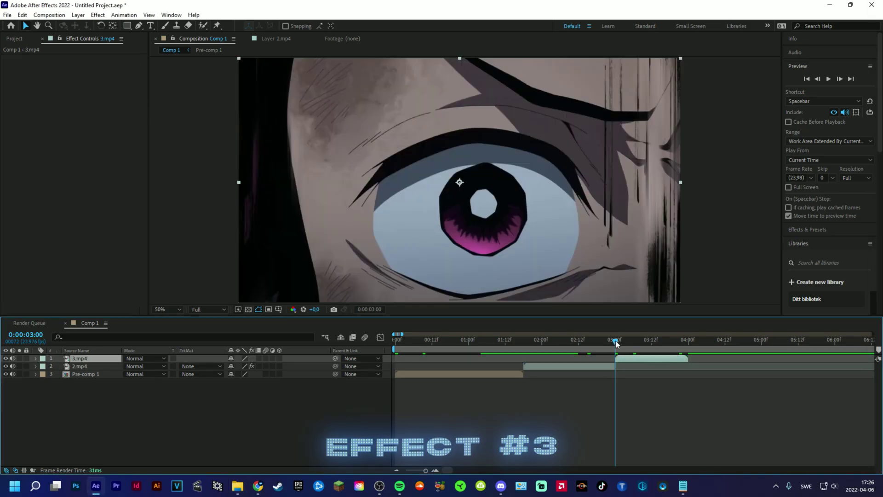
# Step: Duplicate 3.mp4 and apply the Color Key effect to the upper copy
pyautogui.moveTo(617, 344)
pyautogui.mouseDown()
pyautogui.moveTo(627, 343)
pyautogui.moveTo(617, 344)
pyautogui.mouseUp()
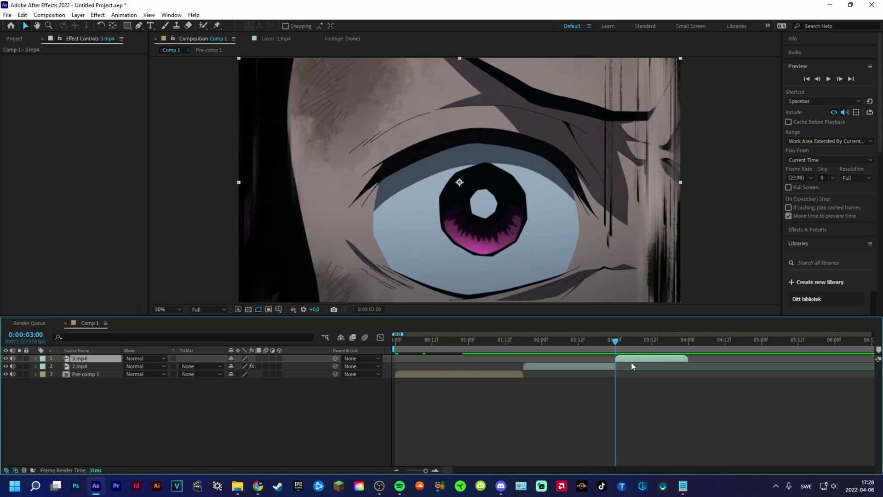
pyautogui.hotkey('ctrl', 'd')
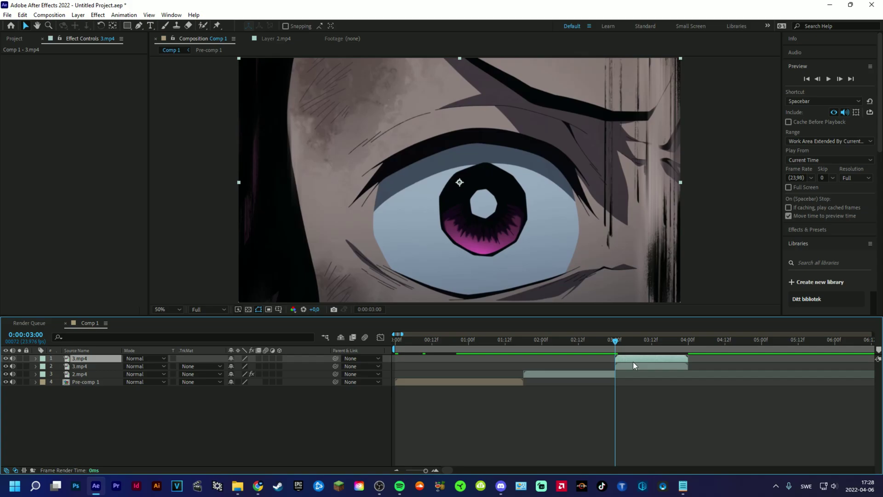
pyautogui.hotkey('ctrl', 'space')
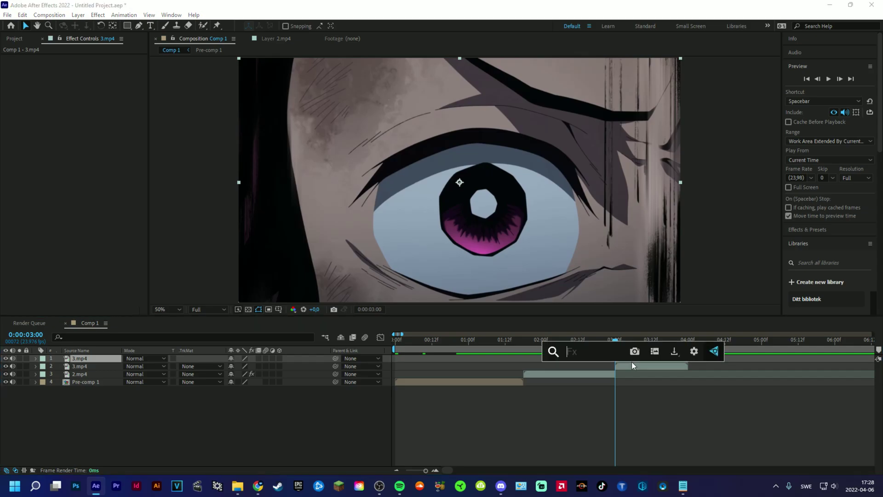
pyautogui.write('colo')
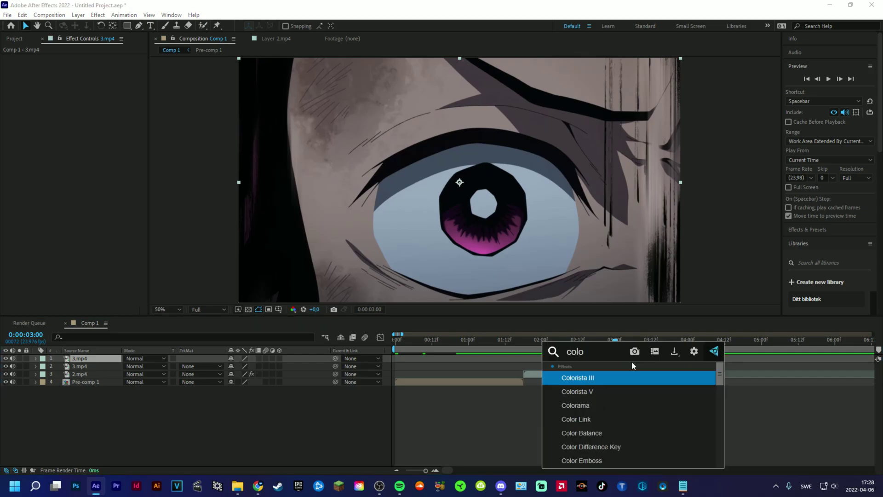
pyautogui.write('r eky')
pyautogui.press('BackSpace')
pyautogui.press('BackSpace')
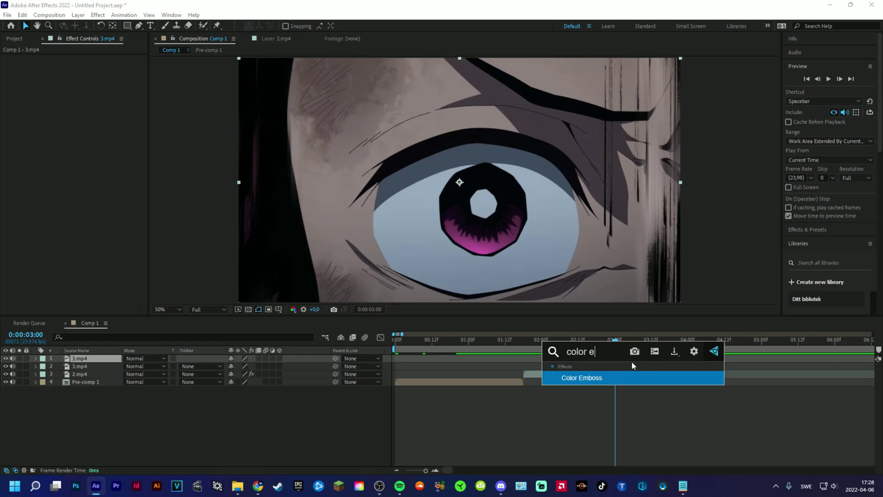
pyautogui.press('BackSpace')
pyautogui.write('key')
pyautogui.press('Return')
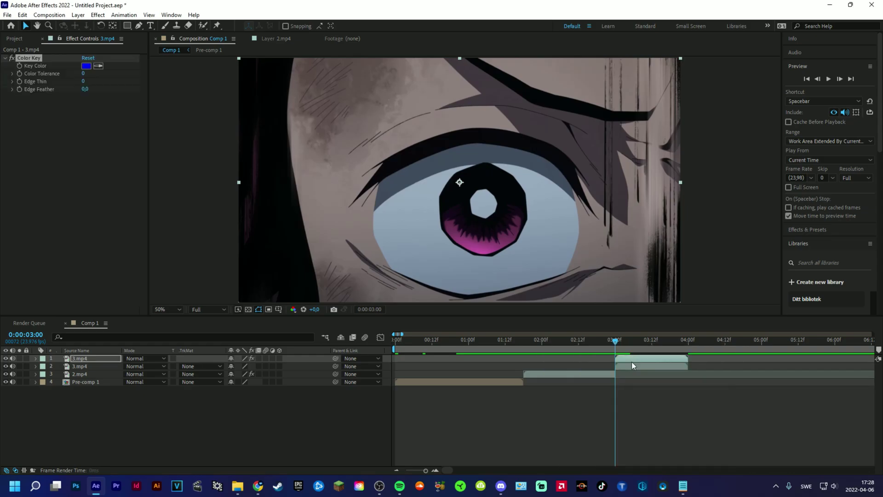
# Step: Hide the lower 3.mp4 copy and sample the near-black area beside the face as the Color Key's key color
pyautogui.click(5, 366)
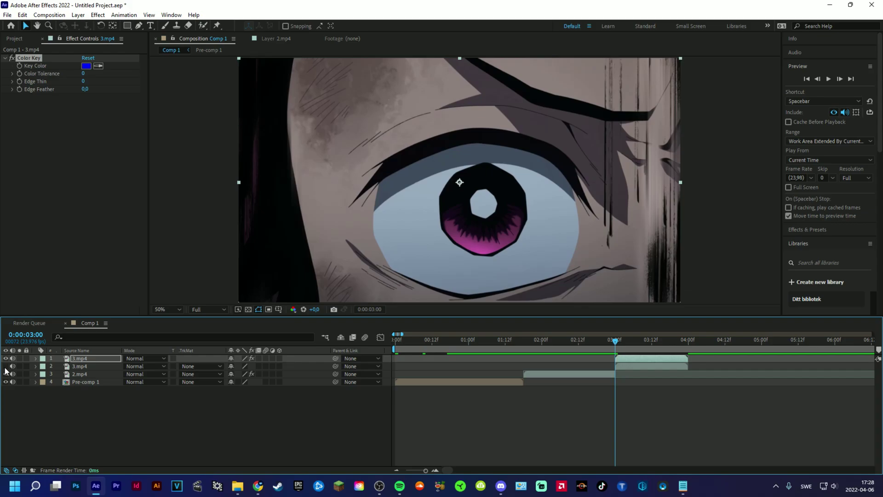
pyautogui.click(98, 66)
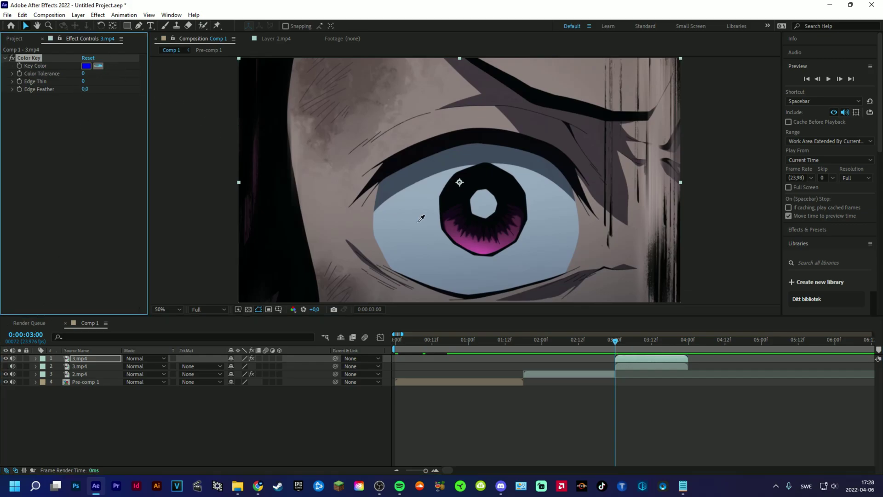
pyautogui.click(272, 195)
pyautogui.click(86, 66)
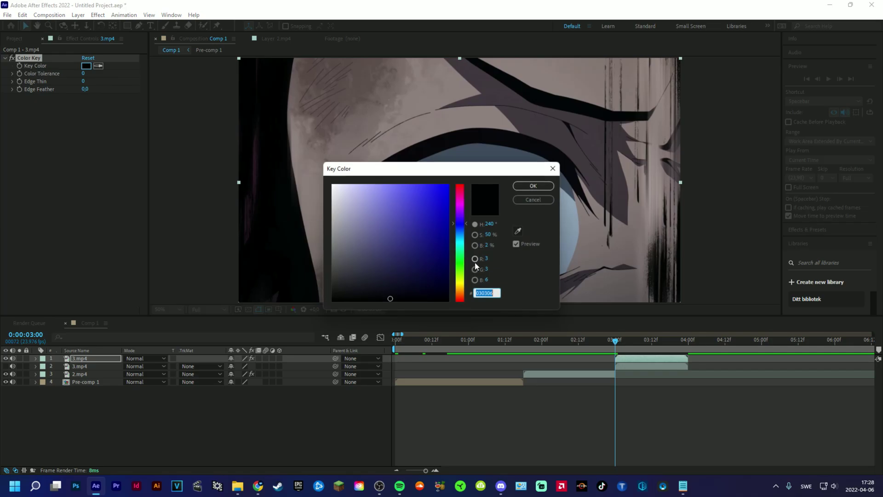
pyautogui.click(521, 197)
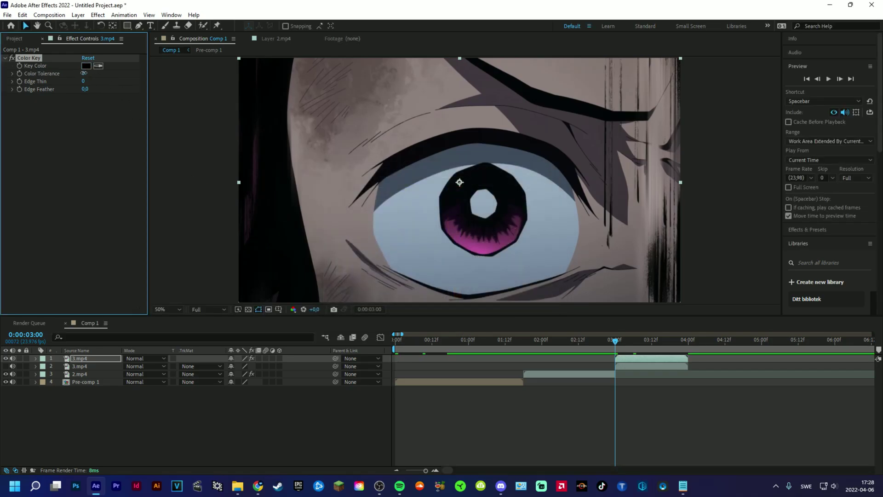
pyautogui.moveTo(84, 72); pyautogui.dragTo(203, 79)
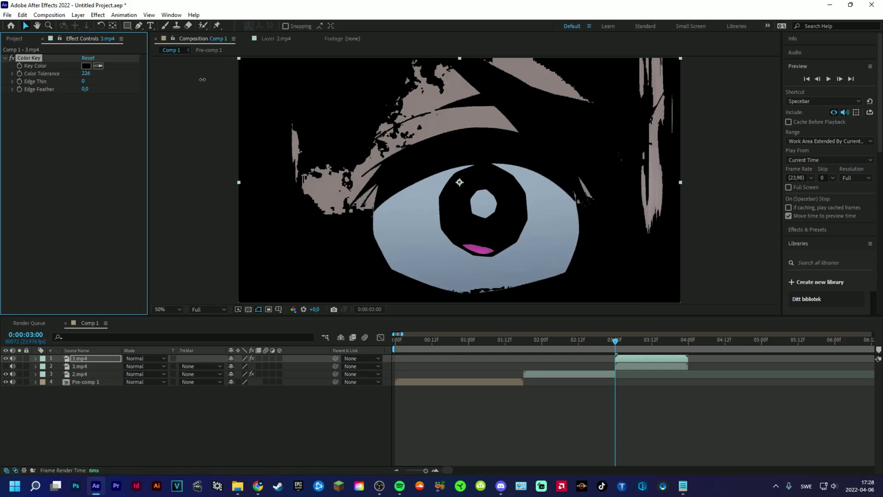
pyautogui.moveTo(615, 342)
pyautogui.mouseDown()
pyautogui.moveTo(653, 346)
pyautogui.moveTo(615, 341)
pyautogui.mouseUp()
pyautogui.hotkey('ctrl', 'z')
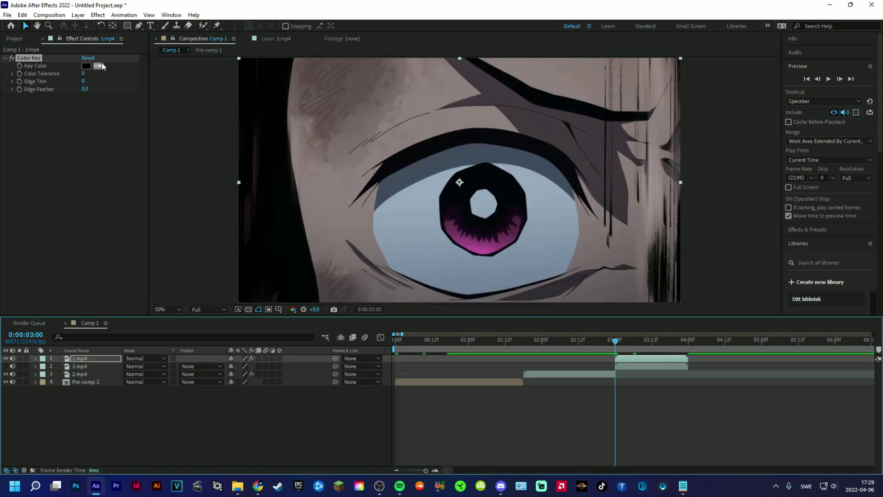
# Step: Set the Color Key's Color Tolerance to 226 and apply Deep Glow to the upper 3.mp4
pyautogui.moveTo(84, 73); pyautogui.dragTo(196, 81)
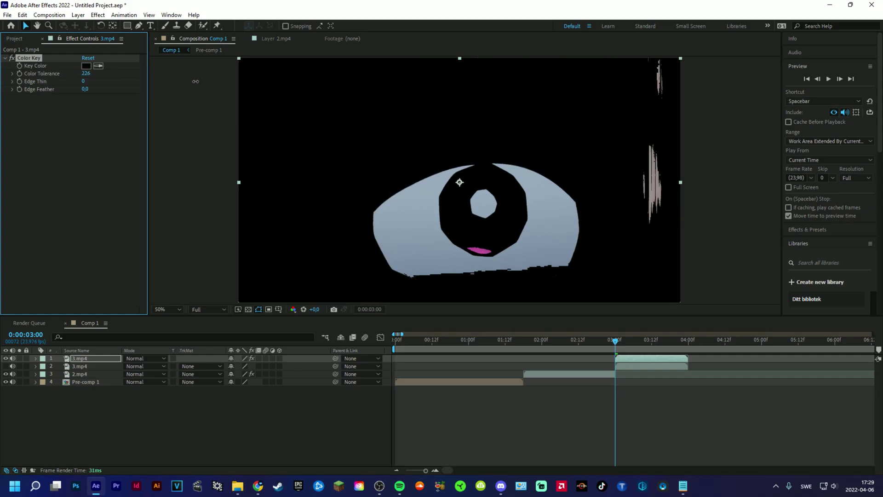
pyautogui.moveTo(615, 340); pyautogui.dragTo(626, 340)
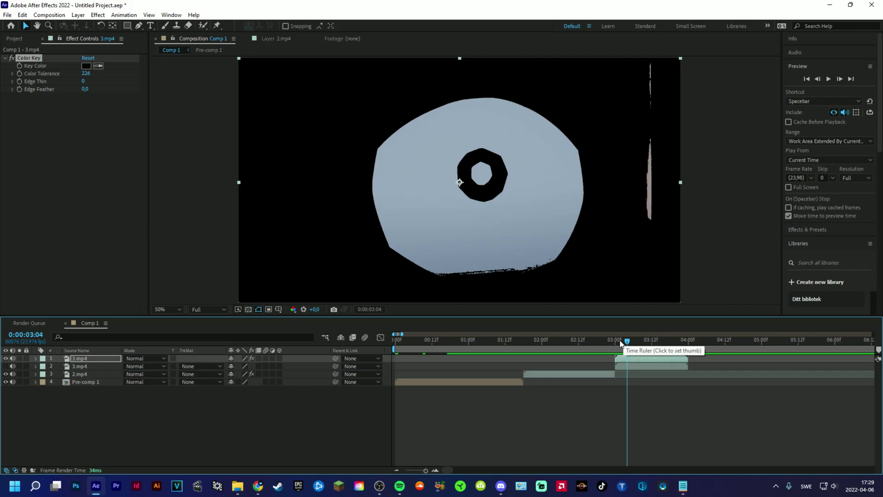
pyautogui.hotkey('ctrl', 'space')
pyautogui.write('dee')
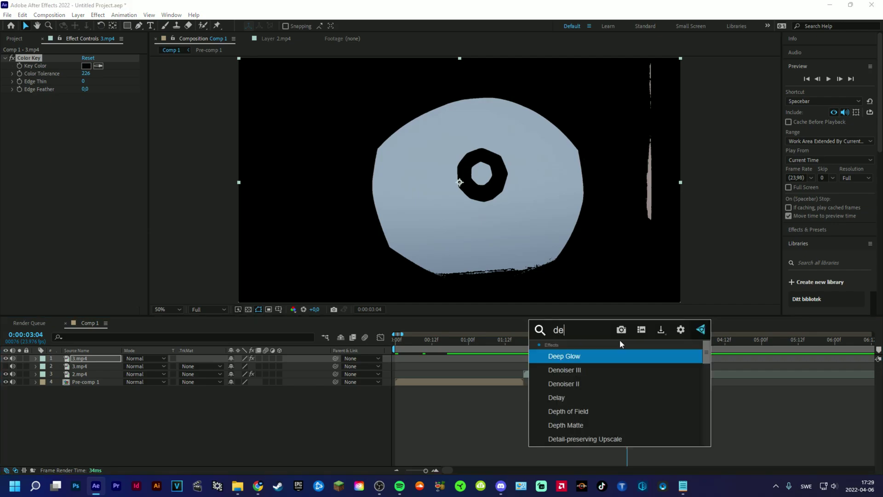
pyautogui.press('Return')
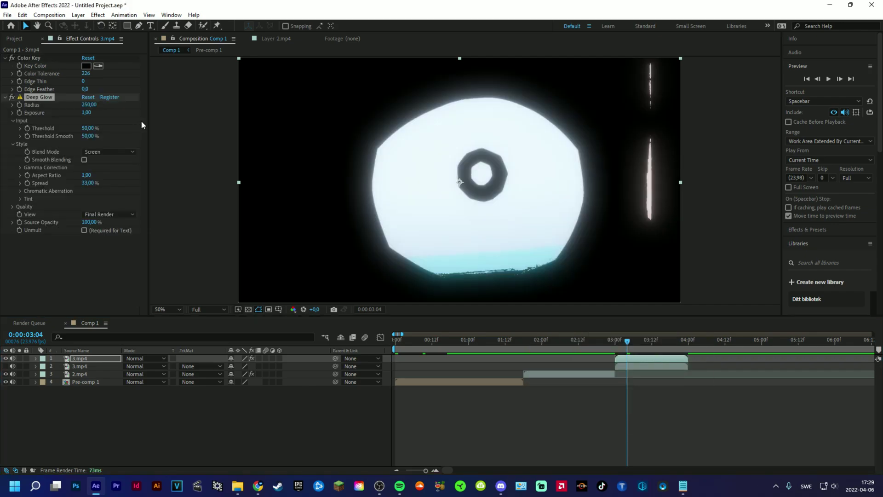
# Step: Apply S_Glint to the upper 3.mp4 with Brightness 0,110 and Hue Shift 0,400
pyautogui.hotkey('ctrl', 'space')
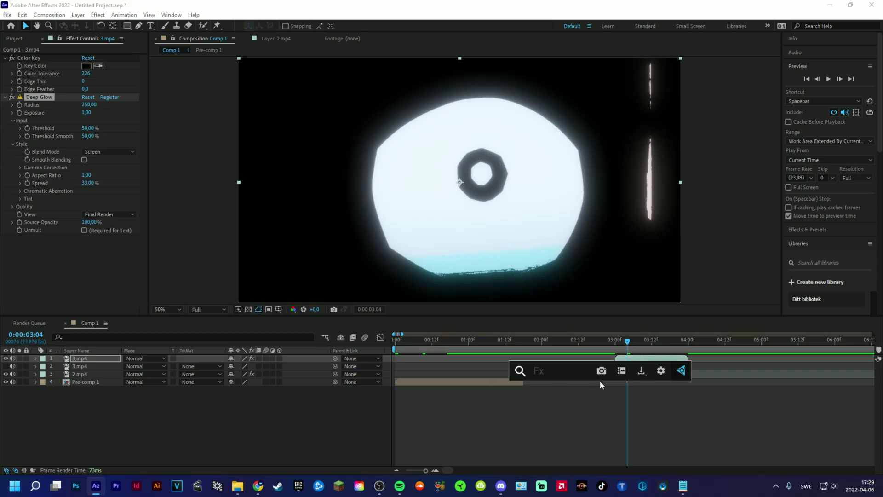
pyautogui.write('glint')
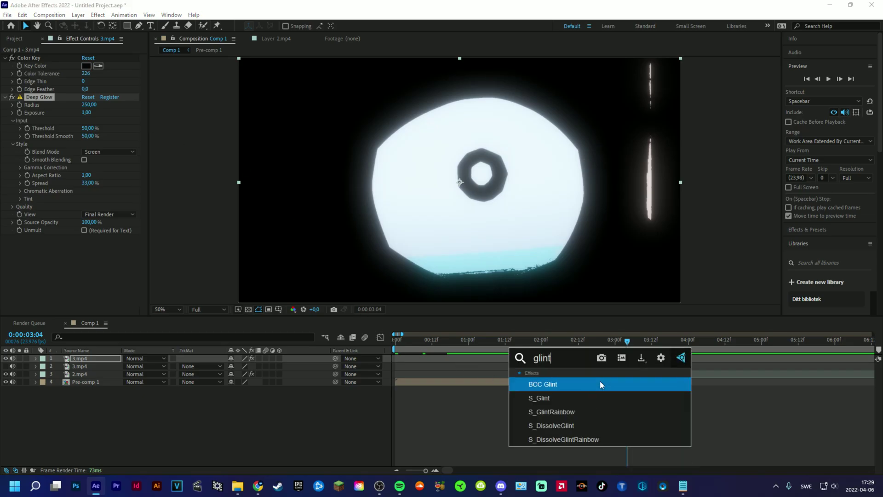
pyautogui.click(576, 393)
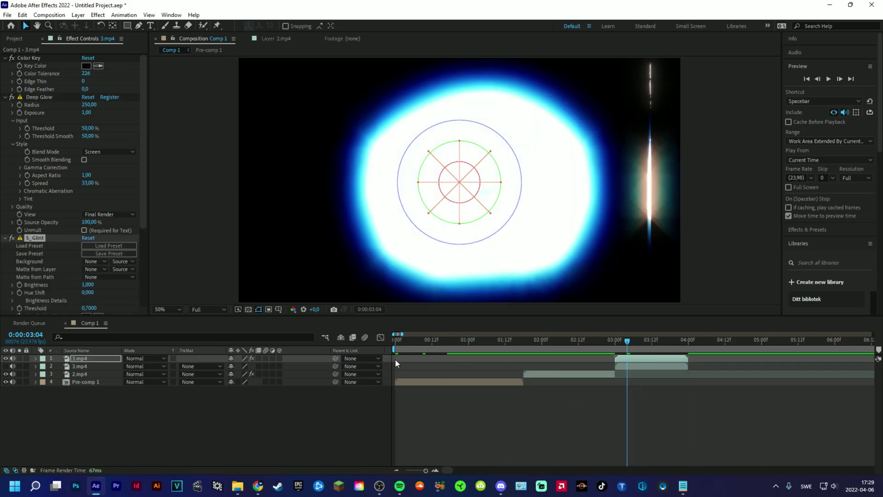
pyautogui.moveTo(85, 285); pyautogui.dragTo(54, 175)
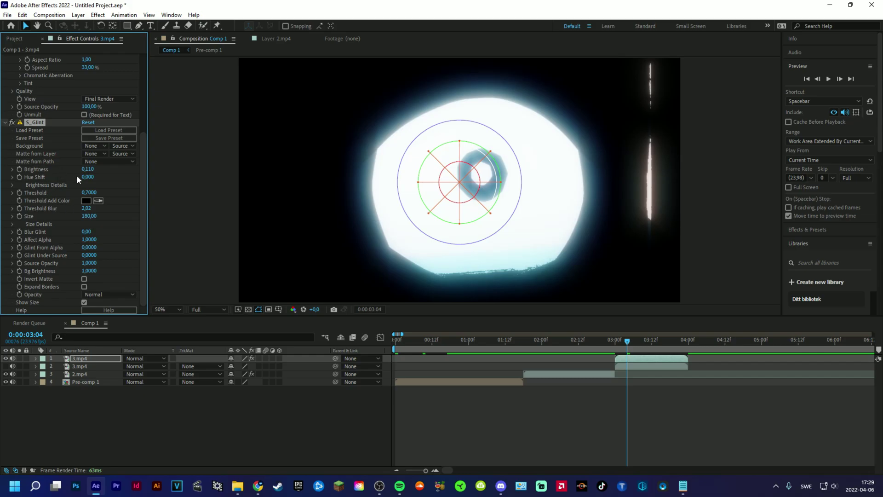
pyautogui.moveTo(87, 177); pyautogui.dragTo(111, 183)
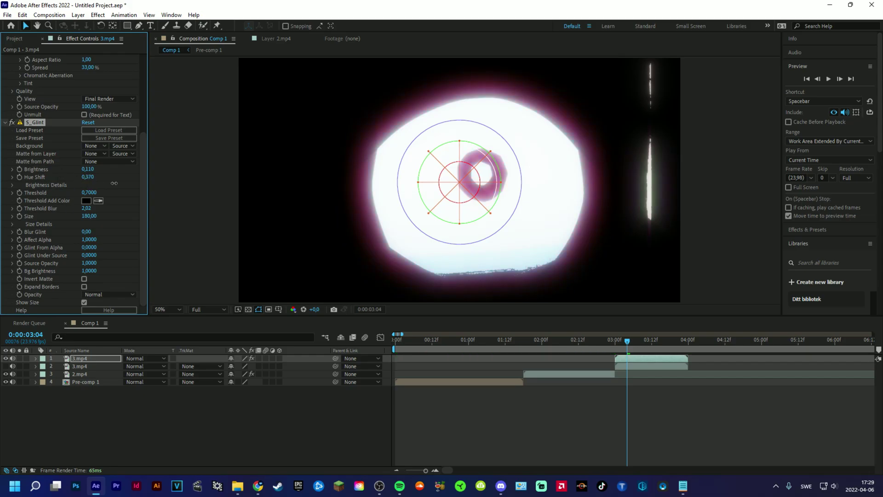
pyautogui.click(193, 177)
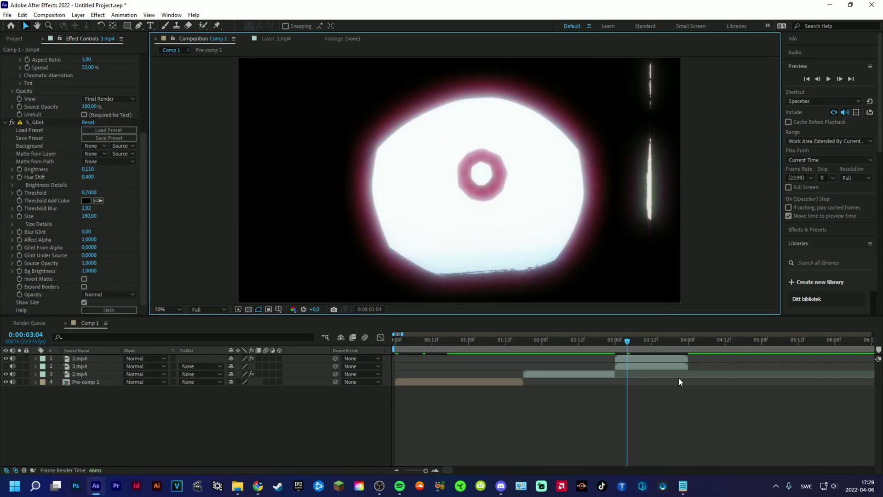
# Step: Set the upper 3.mp4's blending mode to Add and make the lower copy visible again
pyautogui.click(651, 359)
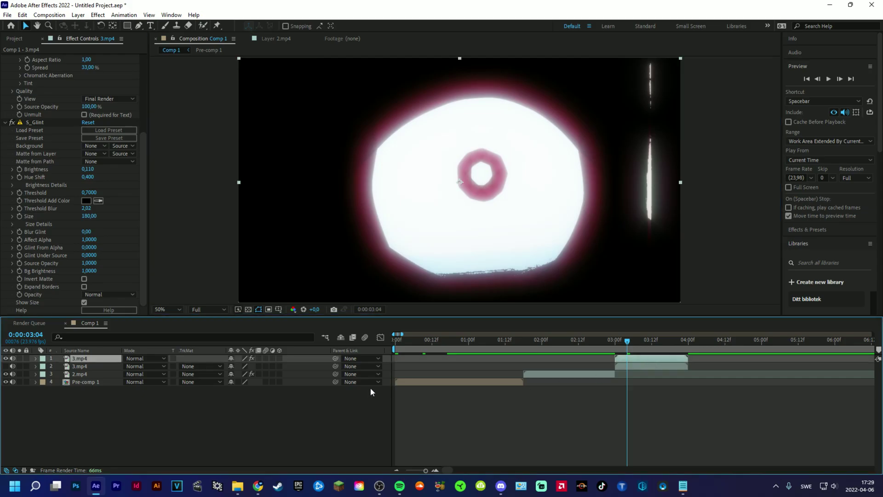
pyautogui.click(145, 358)
pyautogui.click(173, 163)
pyautogui.click(6, 366)
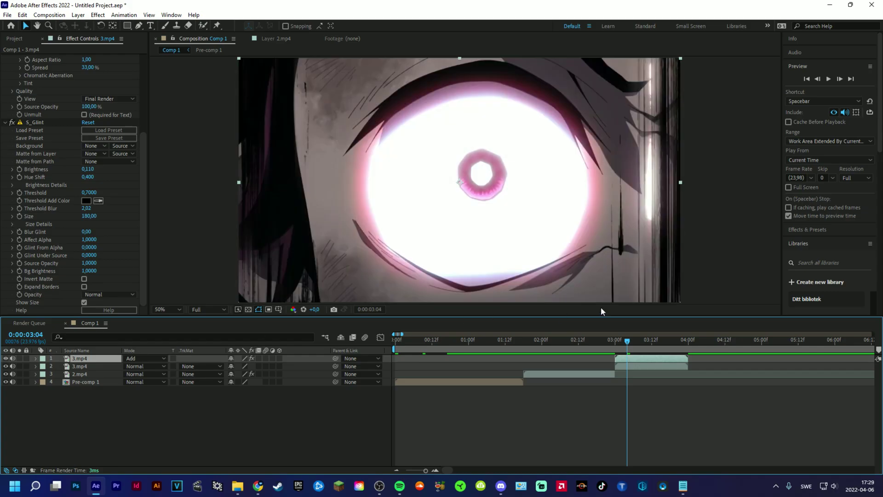
# Step: Preview the glowing eye effect on 3.mp4 from 0:00:03:00
pyautogui.click(616, 346)
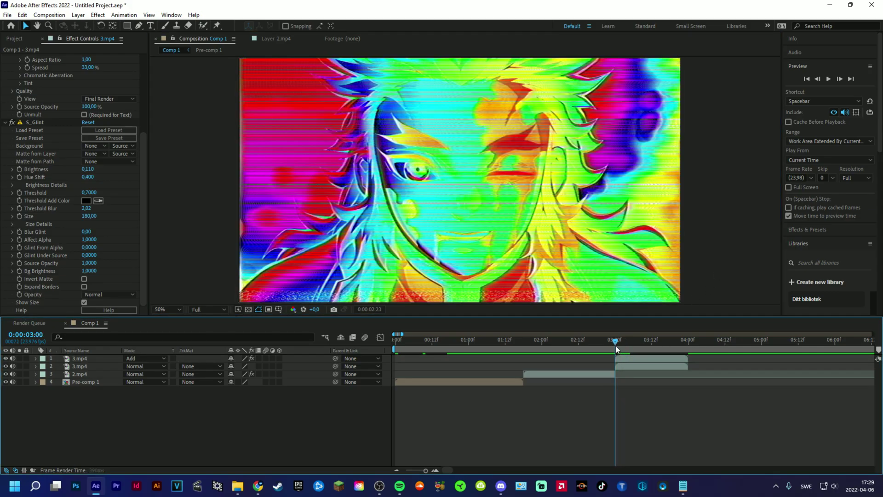
pyautogui.click(640, 350)
pyautogui.moveTo(639, 351); pyautogui.dragTo(611, 348)
pyautogui.press('space')
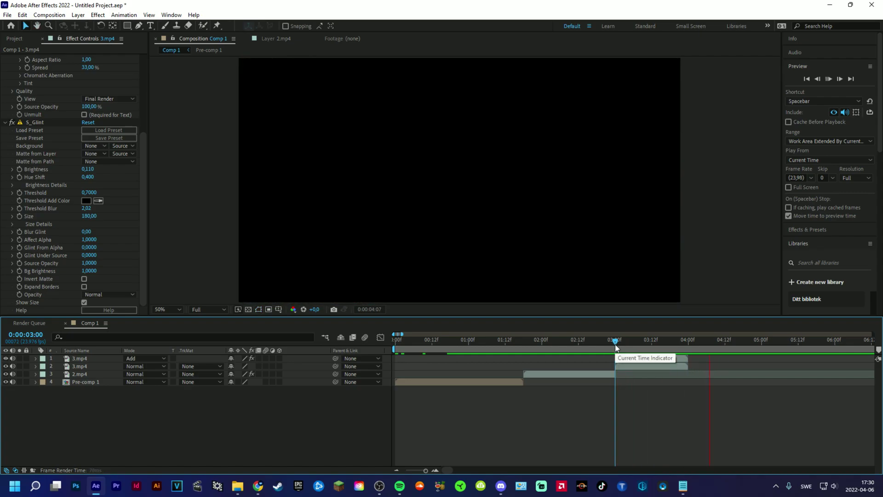
pyautogui.click(615, 344)
pyautogui.press('space')
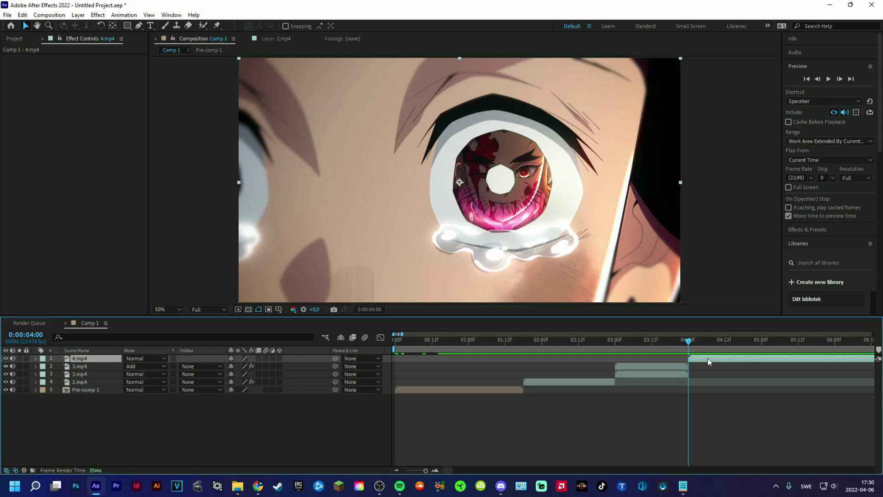
# Step: Duplicate 4.mp4 and apply the Optical Flares effect to the upper copy
pyautogui.hotkey('ctrl', 'space')
pyautogui.click(700, 368)
pyautogui.click(697, 357)
pyautogui.hotkey('ctrl', 'd')
pyautogui.hotkey('ctrl', 'space')
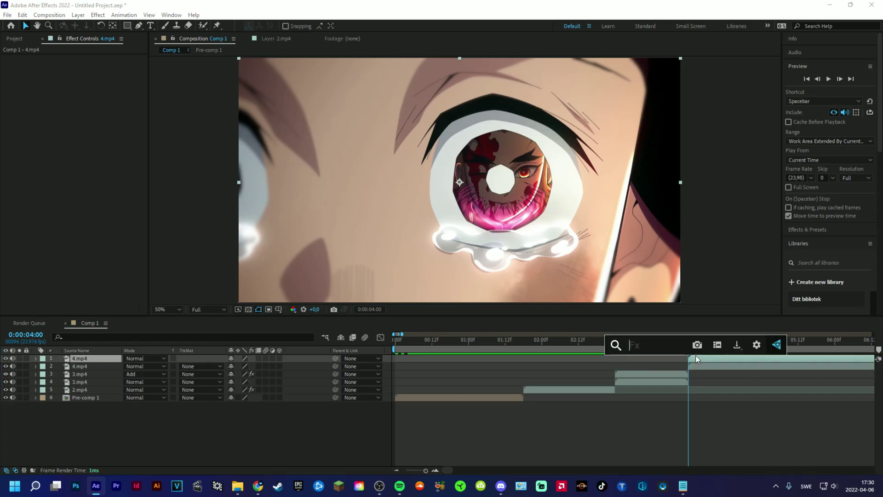
pyautogui.write('op')
pyautogui.press('Return')
# Step: Set the blending mode of the upper 4.mp4 to Add
pyautogui.press(';')
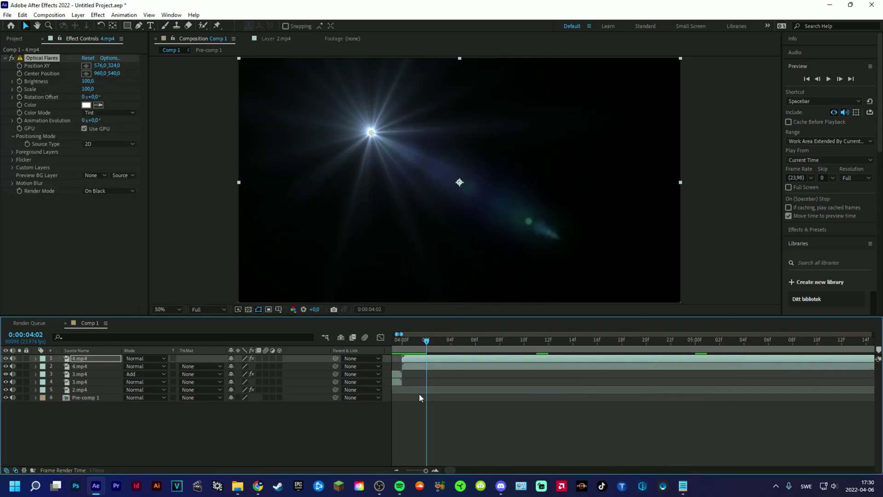
pyautogui.click(139, 358)
pyautogui.click(177, 163)
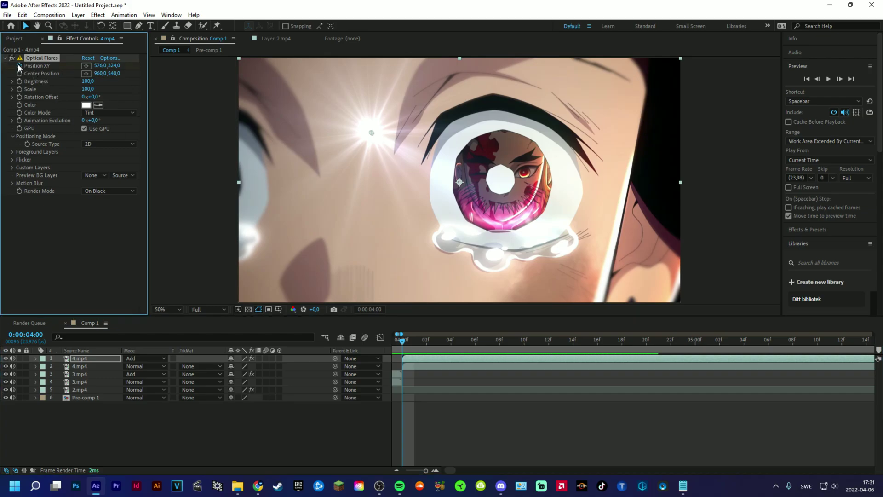
# Step: Place the optical flare on the white pupil at 0:00:04:00, with Position XY at 1136,0, 526,0
pyautogui.click(86, 65)
pyautogui.click(500, 185)
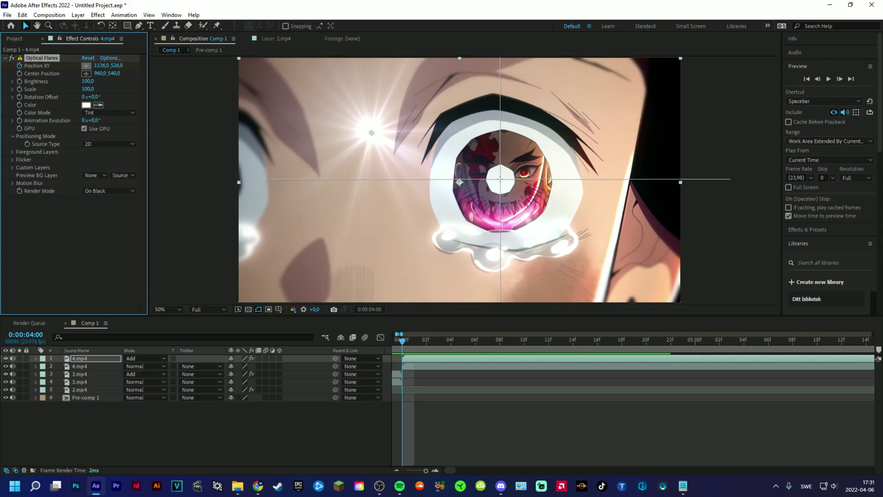
pyautogui.click(500, 179)
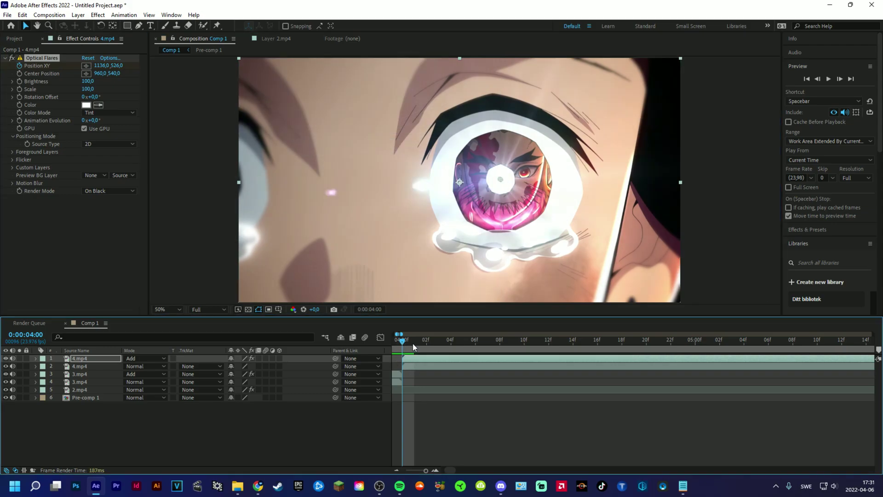
# Step: Expand the Optical Flares properties of the upper 4.mp4 and add a Position XY keyframe at 0:00:06:16, where the eye starts moving
pyautogui.click(36, 358)
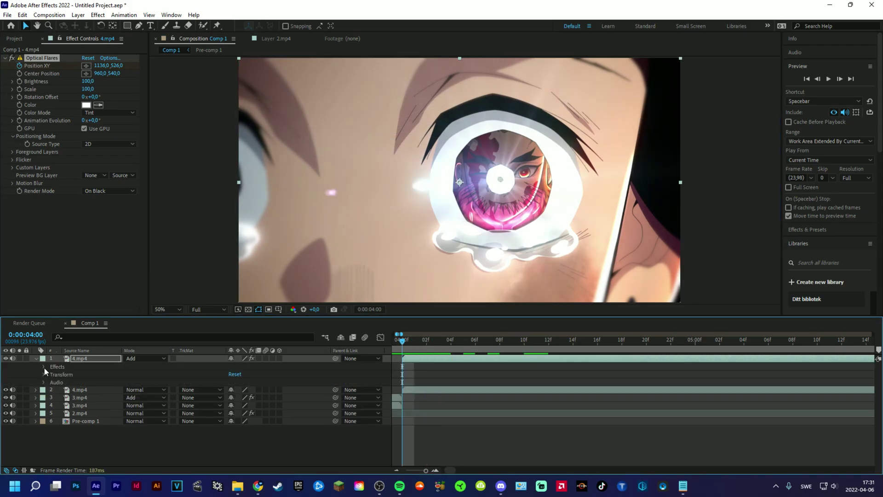
pyautogui.click(44, 367)
pyautogui.click(53, 375)
pyautogui.moveTo(500, 345); pyautogui.dragTo(548, 390)
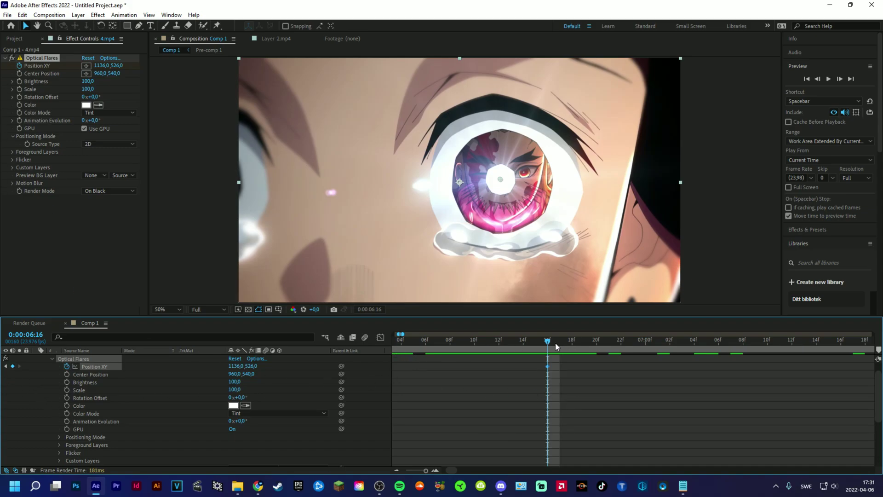
# Step: Keyframe the flare onto the moving pupil, with Position XY at 1140,0, 486,0 at 0:00:06:17 and 1136,0, 468,0 at 0:00:06:19
pyautogui.moveTo(552, 346)
pyautogui.mouseDown()
pyautogui.moveTo(460, 349)
pyautogui.moveTo(558, 353)
pyautogui.mouseUp()
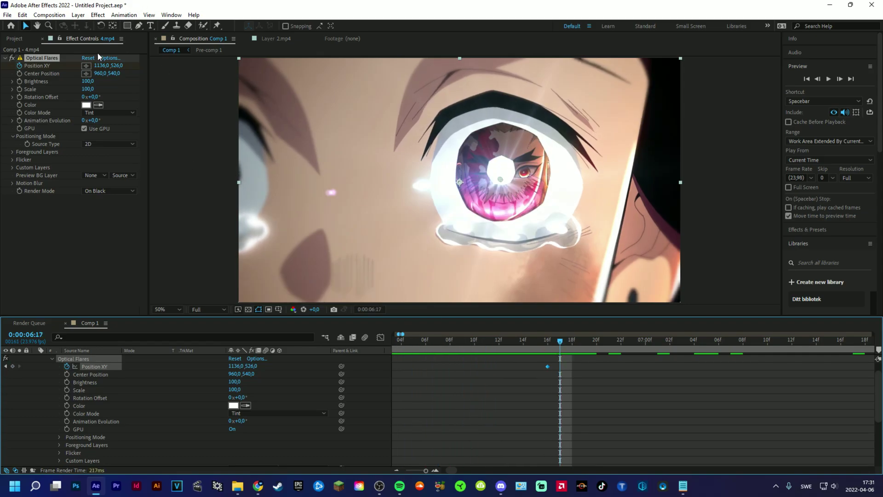
pyautogui.click(86, 65)
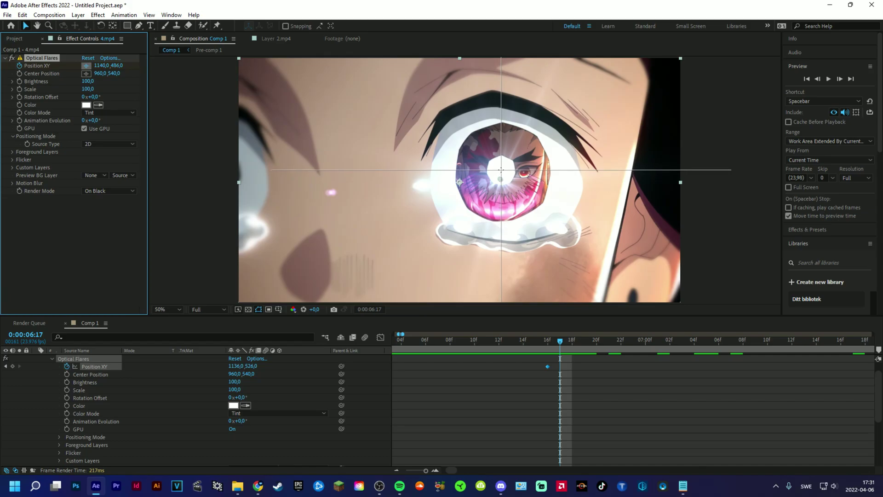
pyautogui.click(501, 170)
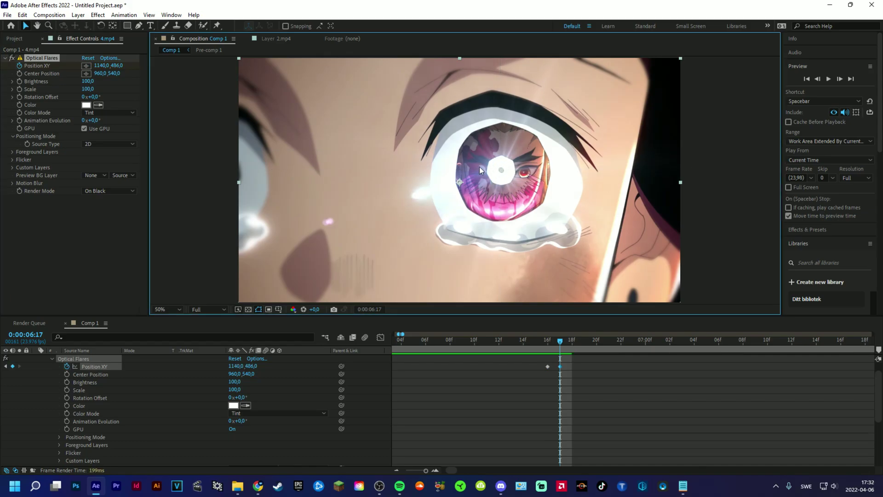
pyautogui.moveTo(559, 350)
pyautogui.mouseDown()
pyautogui.moveTo(583, 352)
pyautogui.moveTo(569, 347)
pyautogui.mouseUp()
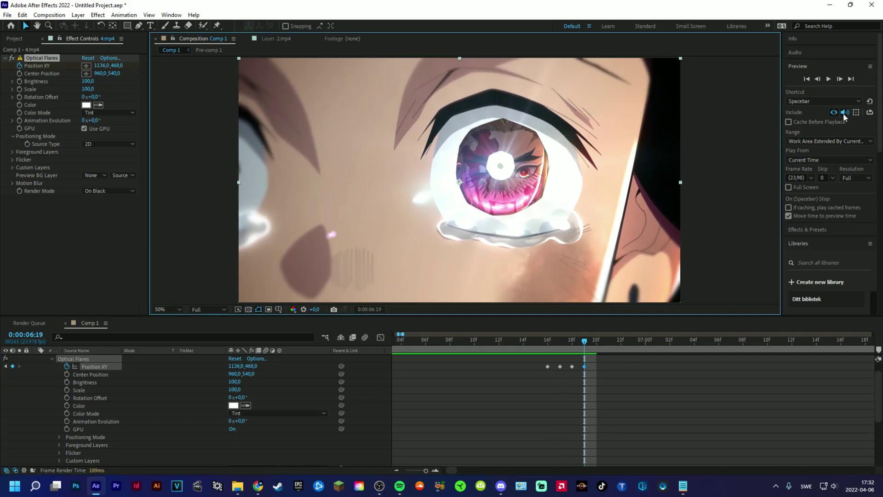
# Step: Hold the flare position with a keyframe at 0:00:06:21 and set Position XY to 1136,0, 446,0 at 0:00:06:22
pyautogui.click(840, 79)
pyautogui.click(840, 79)
pyautogui.click(840, 79)
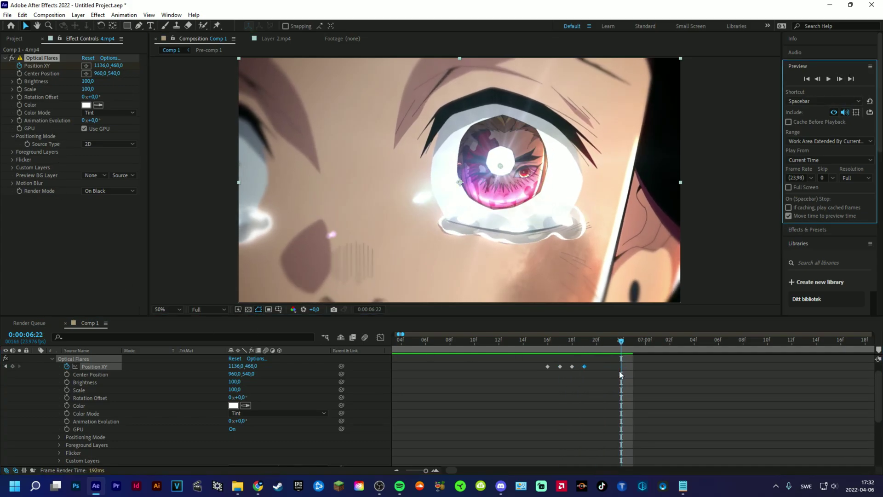
pyautogui.moveTo(620, 345)
pyautogui.mouseDown()
pyautogui.moveTo(489, 345)
pyautogui.moveTo(650, 357)
pyautogui.moveTo(539, 353)
pyautogui.moveTo(622, 360)
pyautogui.mouseUp()
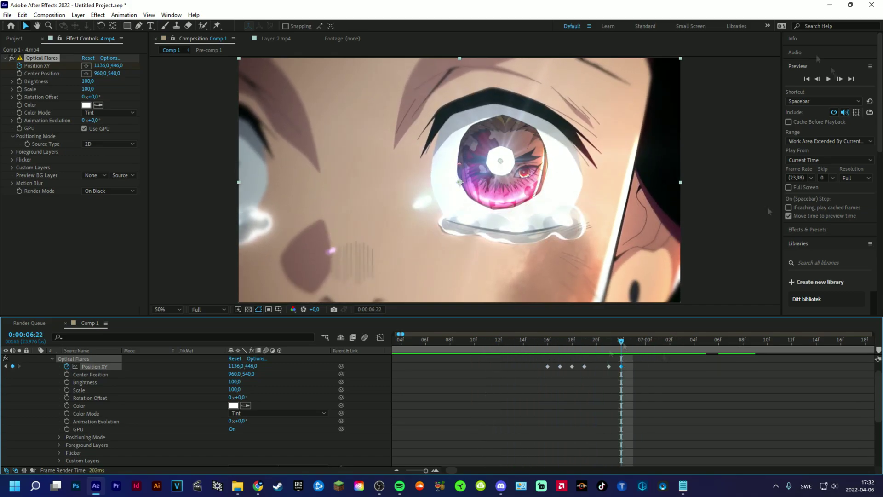
# Step: Keyframe the flare along the pupil from 0:00:07:02 to 0:00:07:11, ending with Position XY at 1134,0, 422,0
pyautogui.press('space')
pyautogui.moveTo(670, 343); pyautogui.dragTo(682, 345)
pyautogui.click(707, 343)
pyautogui.moveTo(500, 162); pyautogui.dragTo(500, 156)
pyautogui.click(694, 343)
pyautogui.click(840, 80)
pyautogui.click(840, 79)
pyautogui.click(841, 79)
pyautogui.click(840, 79)
pyautogui.click(767, 343)
pyautogui.click(841, 80)
# Step: Hold the flare position with a keyframe at 0:00:08:00 and move the flare onto the pupil at 0:00:08:01
pyautogui.click(842, 78)
pyautogui.click(842, 79)
pyautogui.click(842, 78)
pyautogui.click(818, 79)
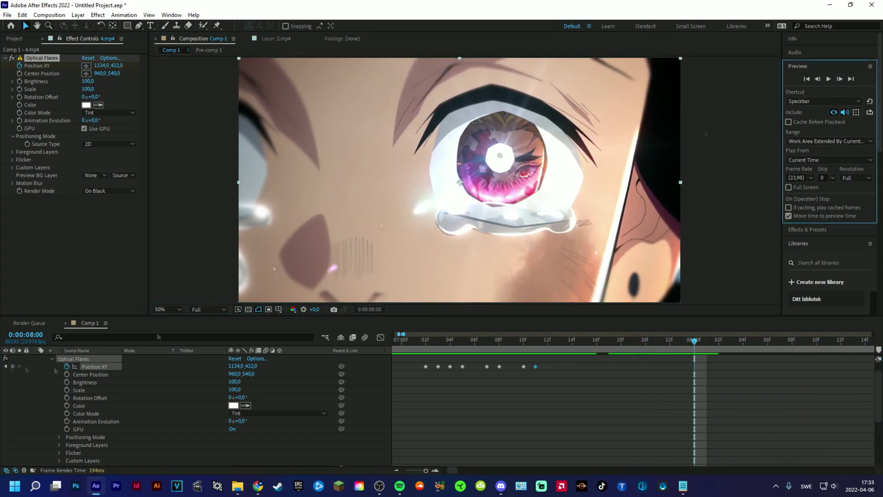
pyautogui.click(13, 366)
pyautogui.click(840, 78)
pyautogui.click(86, 65)
pyautogui.click(500, 160)
# Step: Hold the flare position with a keyframe at 0:00:08:03 and set Position XY to 1132,0, 456,0 at 0:00:08:04
pyautogui.doubleClick(841, 78)
pyautogui.click(12, 366)
pyautogui.click(840, 79)
pyautogui.click(87, 65)
pyautogui.click(500, 163)
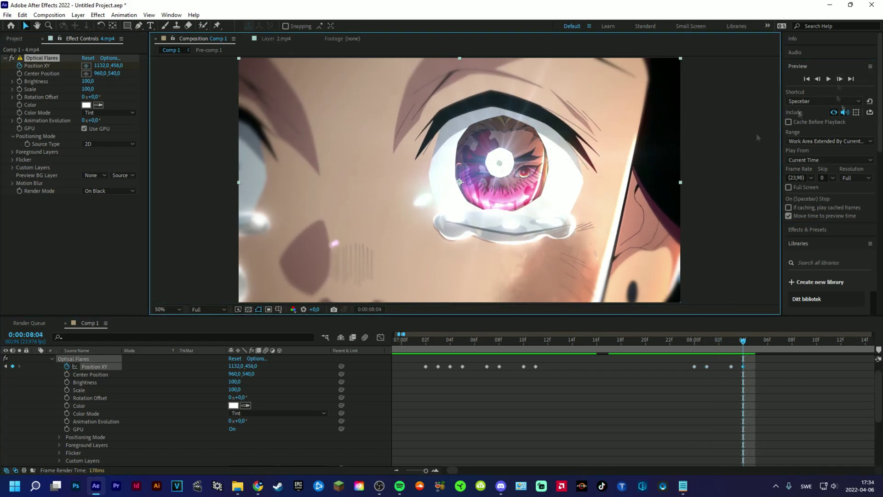
# Step: Hold the flare position with a keyframe at 0:00:08:06 and set Position XY to 1132,0, 486,0 at 0:00:08:07
pyautogui.tripleClick(840, 79)
pyautogui.click(817, 79)
pyautogui.click(13, 366)
pyautogui.click(840, 79)
pyautogui.click(86, 65)
pyautogui.click(499, 170)
# Step: Hold the flare position with a keyframe at 0:00:08:12 and set Position XY to 1140,0, 444,0 at 0:00:08:13
pyautogui.tripleClick(840, 79)
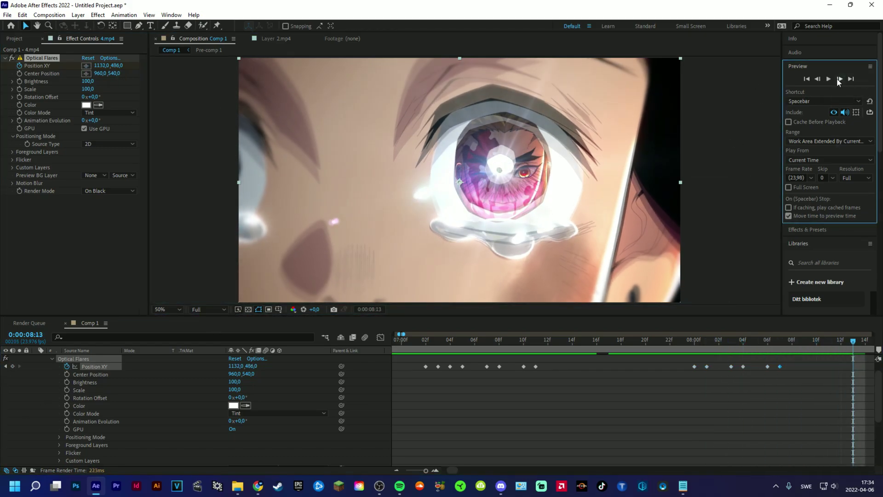
pyautogui.click(817, 79)
pyautogui.click(12, 366)
pyautogui.click(840, 79)
pyautogui.click(86, 65)
pyautogui.click(501, 160)
# Step: Add a Position XY keyframe at 0:00:08:22 that holds the flare until the eye moves again
pyautogui.doubleClick(840, 78)
pyautogui.tripleClick(840, 77)
pyautogui.doubleClick(840, 79)
pyautogui.click(818, 78)
pyautogui.click(12, 366)
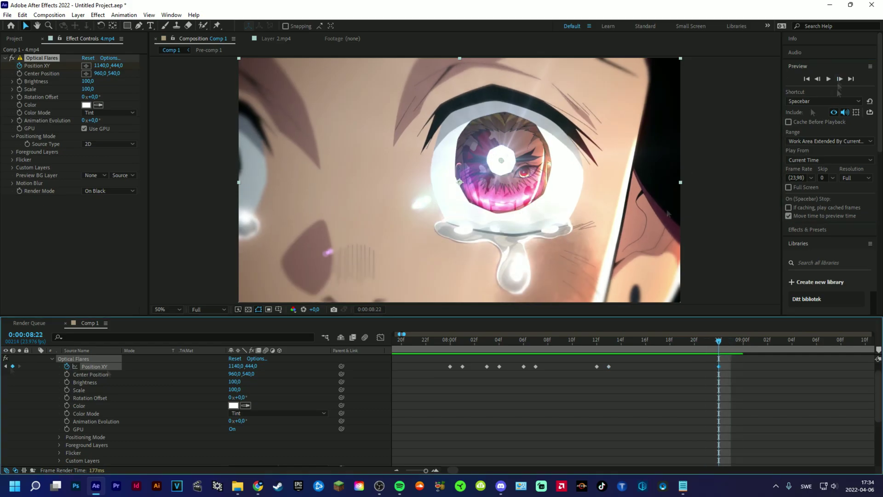
# Step: Keyframe the flare along the pupil from 0:00:08:23 to 0:00:09:01, ending with Position XY at 1132,0, 494,0
pyautogui.click(840, 79)
pyautogui.click(86, 66)
pyautogui.click(500, 168)
pyautogui.doubleClick(840, 79)
pyautogui.click(817, 79)
pyautogui.click(499, 172)
# Step: Keyframe the flare along the pupil from 0:00:09:02 to 0:00:09:05, with Position XY at 1132,0, 504,0 at 0:00:09:03
pyautogui.doubleClick(840, 79)
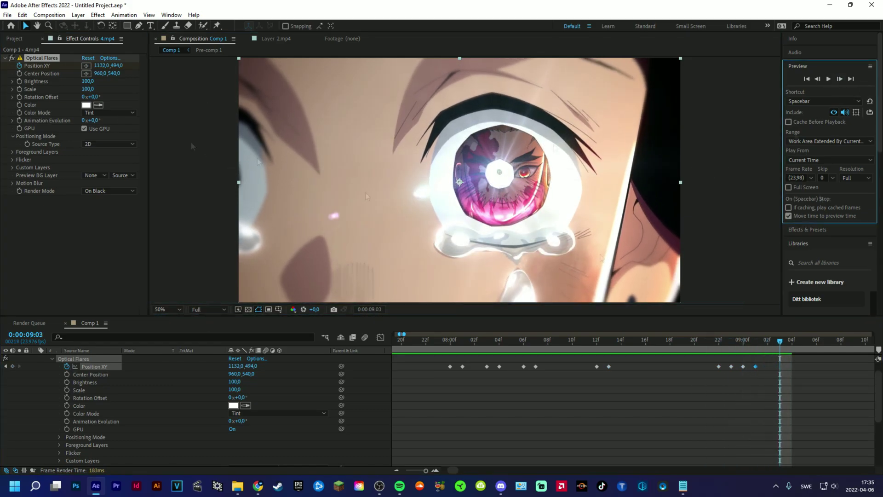
pyautogui.click(818, 79)
pyautogui.click(13, 366)
pyautogui.click(840, 78)
pyautogui.click(86, 65)
pyautogui.click(500, 174)
pyautogui.doubleClick(840, 78)
pyautogui.click(499, 180)
# Step: Keyframe the flare frame by frame along the pupil from 0:00:09:06 to 0:00:09:09
pyautogui.doubleClick(840, 79)
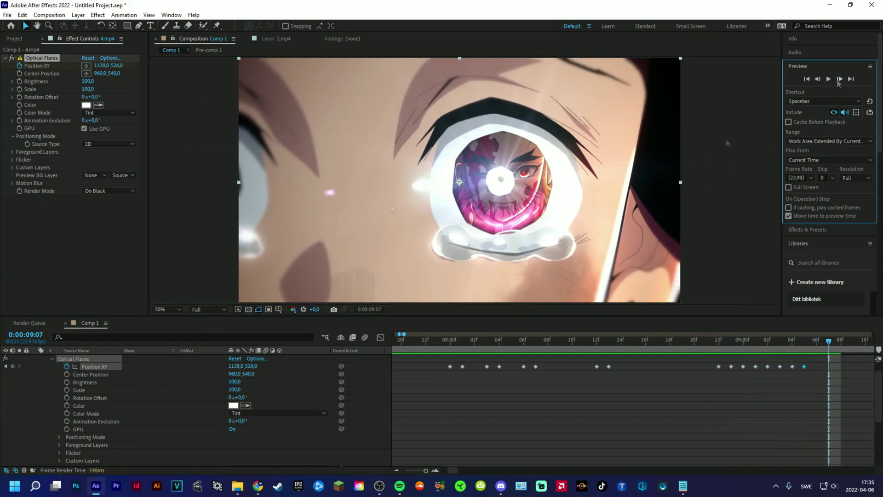
pyautogui.click(818, 79)
pyautogui.click(12, 366)
pyautogui.click(840, 79)
pyautogui.click(86, 65)
pyautogui.click(500, 181)
pyautogui.doubleClick(840, 78)
pyautogui.click(840, 79)
pyautogui.click(86, 65)
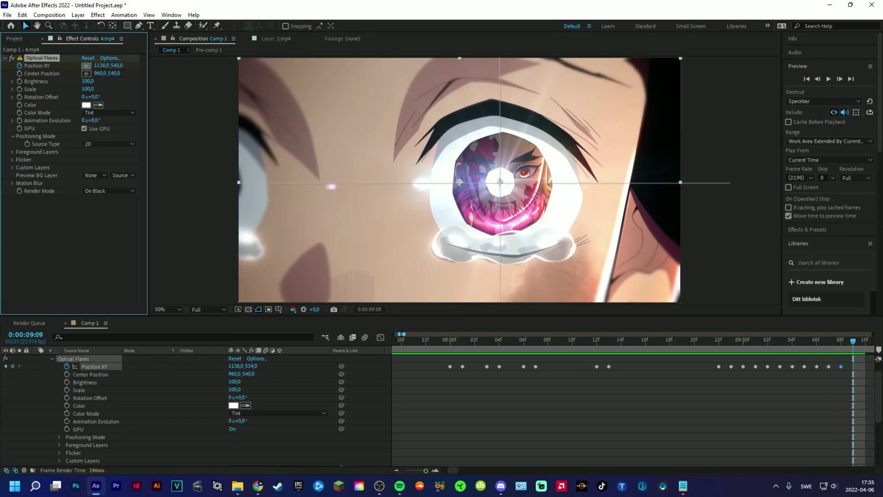
pyautogui.click(501, 183)
# Step: Hold the flare position with a keyframe at 0:00:09:10 and set Position XY to 1136,0, 546,0 at 0:00:09:11
pyautogui.doubleClick(839, 79)
pyautogui.click(817, 79)
pyautogui.click(13, 366)
pyautogui.click(840, 79)
pyautogui.click(86, 65)
# Step: Add a final Position XY keyframe on the last frame of the clip, at 0:00:09:17
pyautogui.tripleClick(839, 78)
pyautogui.tripleClick(840, 78)
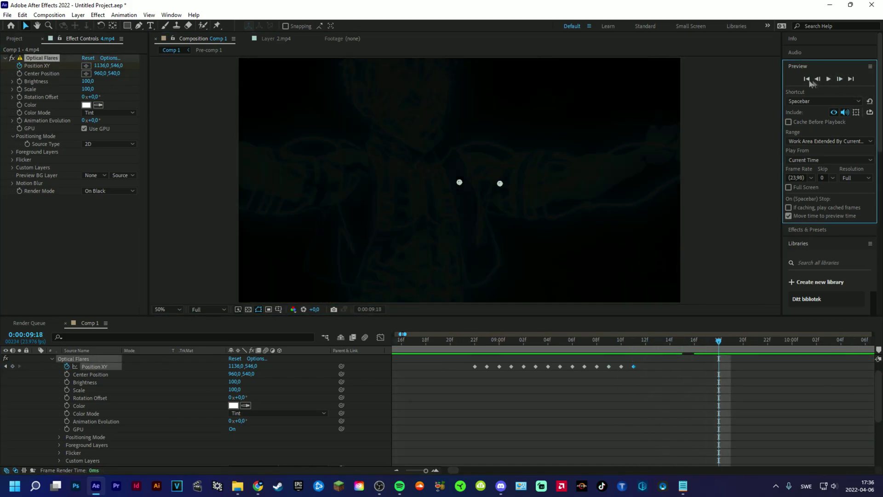
pyautogui.click(818, 79)
pyautogui.scroll(1, 812, 391)
pyautogui.click(13, 366)
# Step: Preview the flare's eye tracking from 0:00:04:00 and review the keyframed frames around 0:00:07:00
pyautogui.scroll(-3, 593, 391)
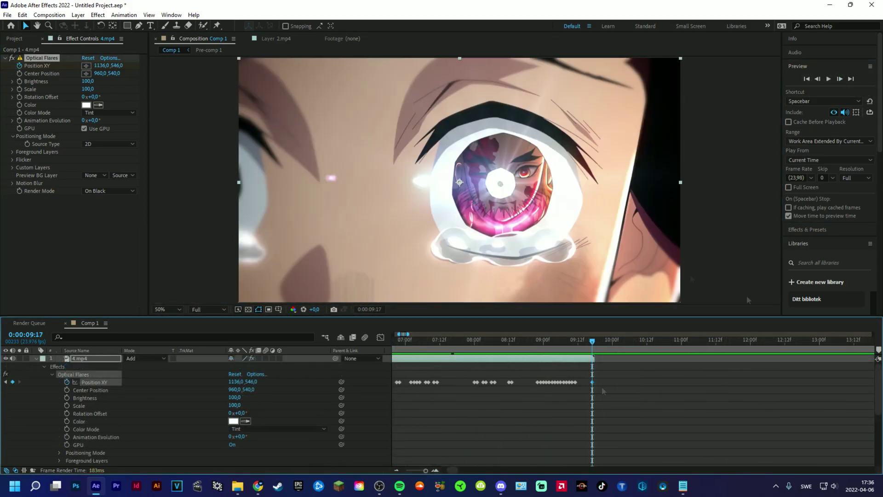
pyautogui.click(397, 471)
pyautogui.moveTo(505, 343); pyautogui.dragTo(439, 342)
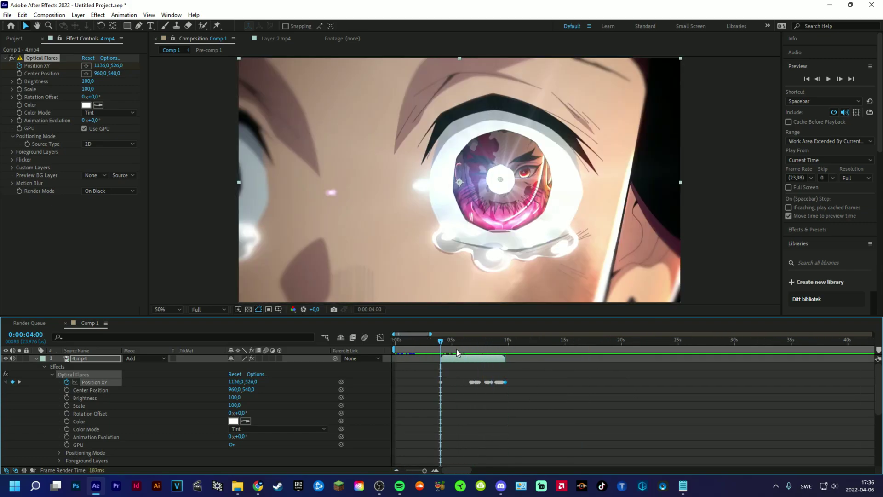
pyautogui.press('space')
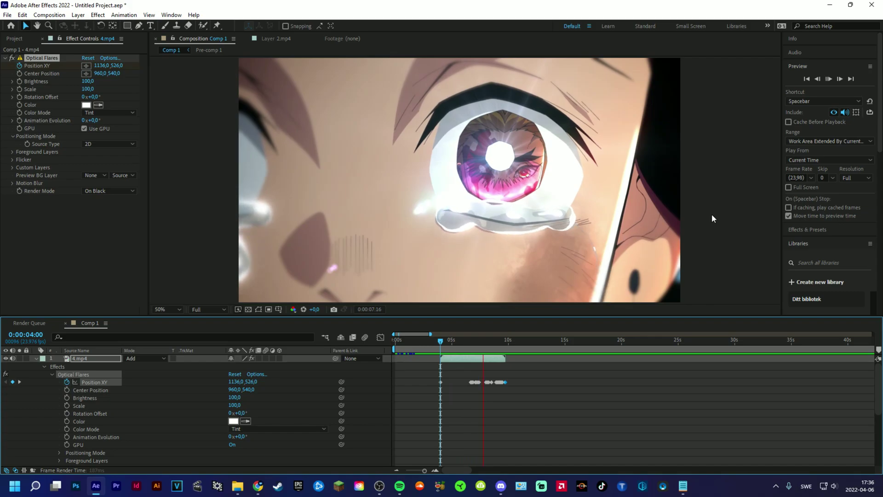
pyautogui.click(464, 342)
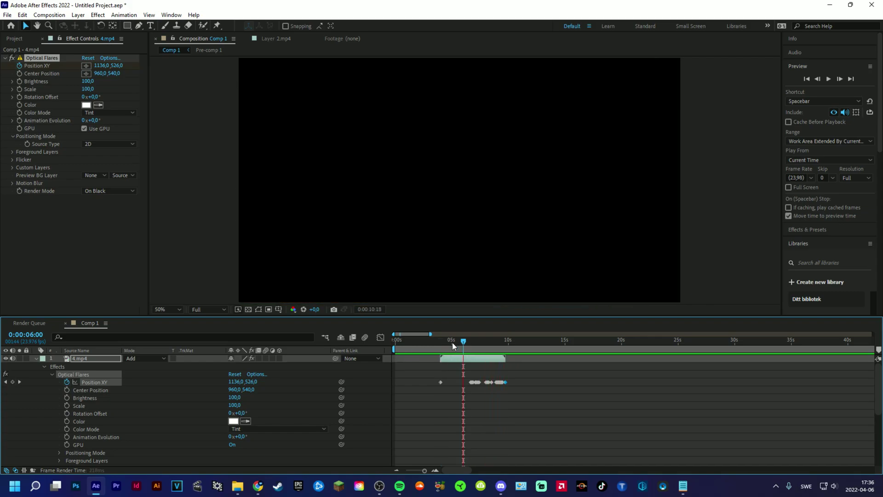
pyautogui.click(478, 341)
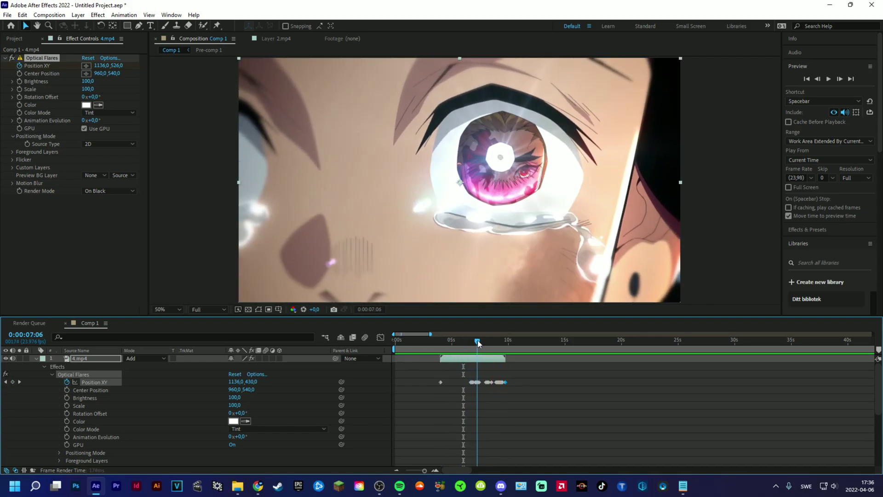
pyautogui.moveTo(478, 341); pyautogui.dragTo(472, 345)
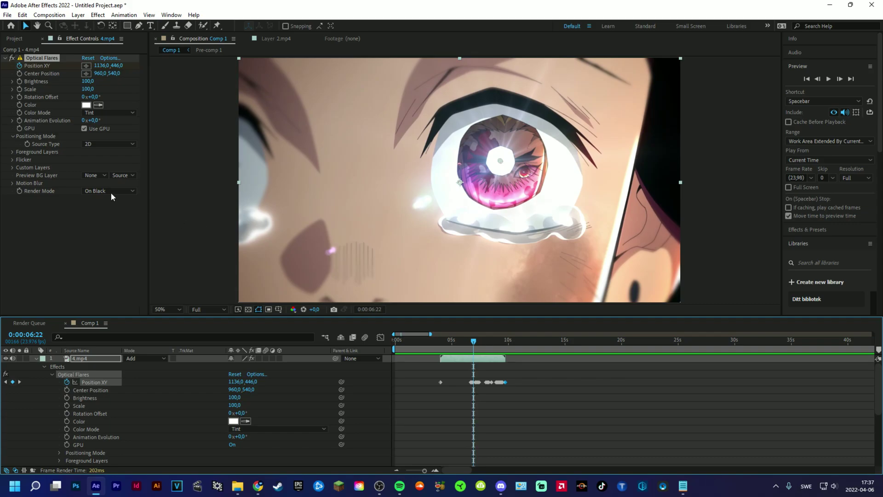
# Step: Set the Optical Flares Flicker Speed to 77 and its Amount to 27
pyautogui.click(12, 160)
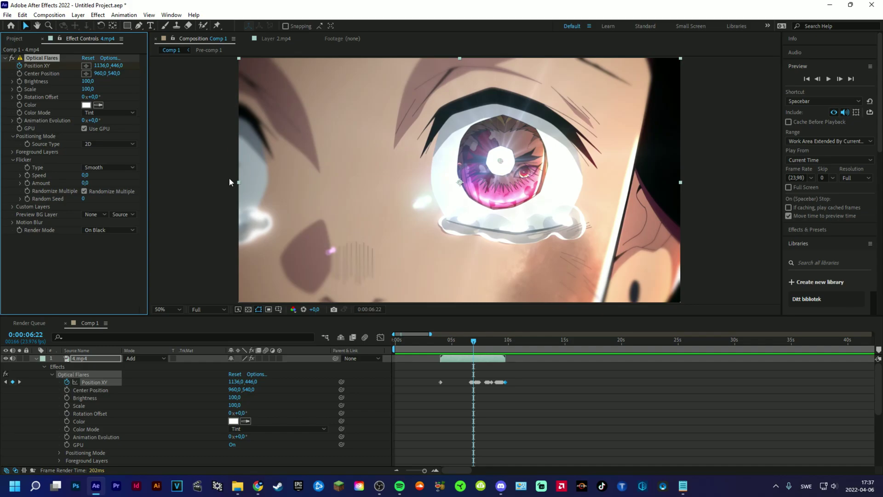
pyautogui.click(85, 176)
pyautogui.press('Return')
pyautogui.click(85, 182)
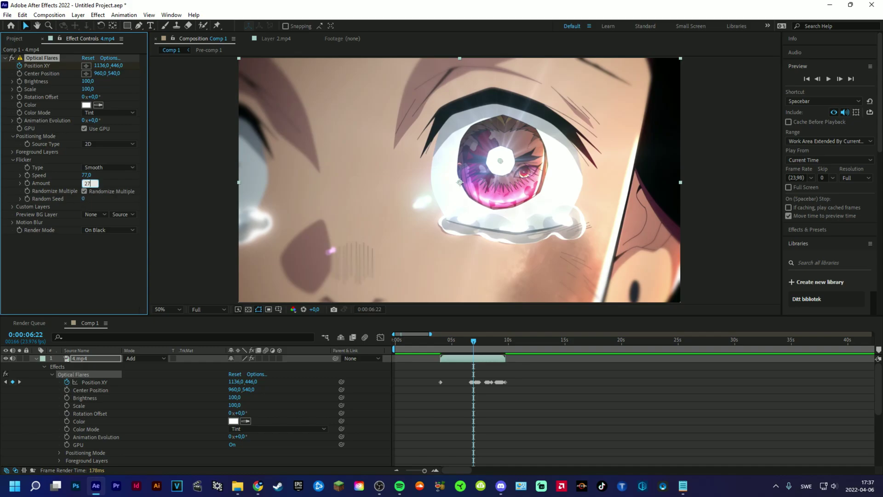
pyautogui.press('Return')
# Step: Preview the flickering flare on 4.mp4 from 0:00:04:01 and check it further along the clip
pyautogui.click(442, 345)
pyautogui.press('space')
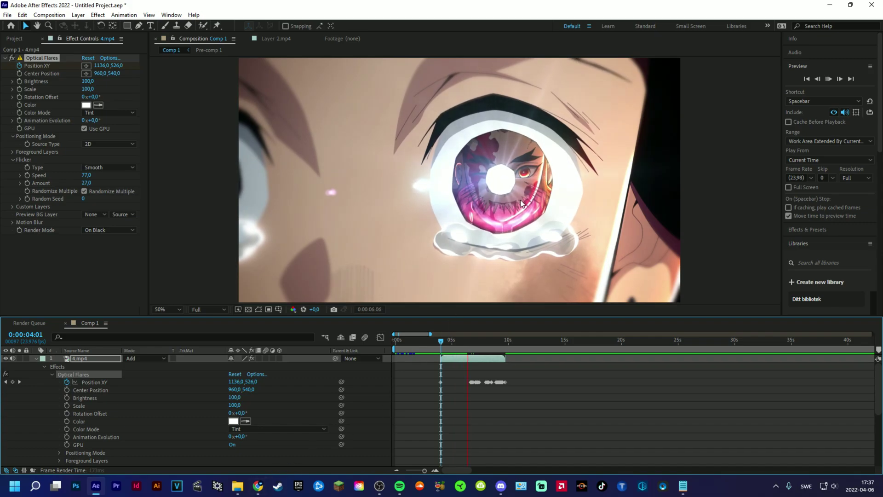
pyautogui.click(468, 344)
pyautogui.click(480, 344)
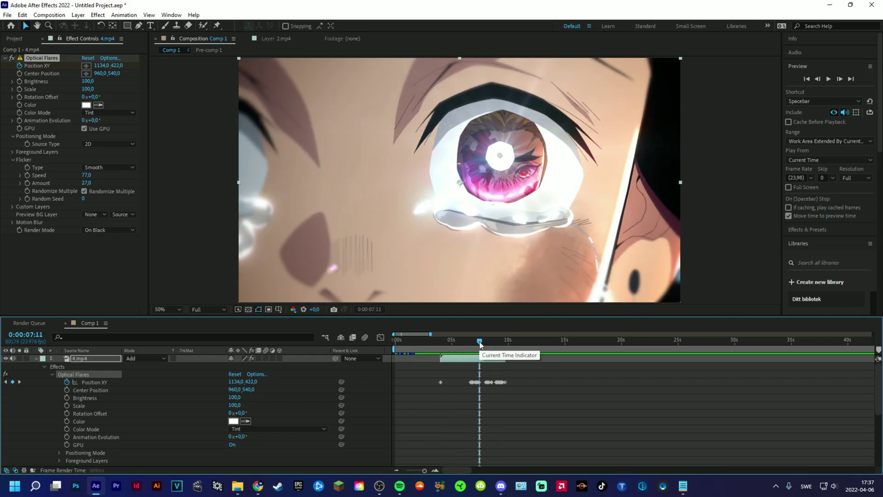
pyautogui.press('space')
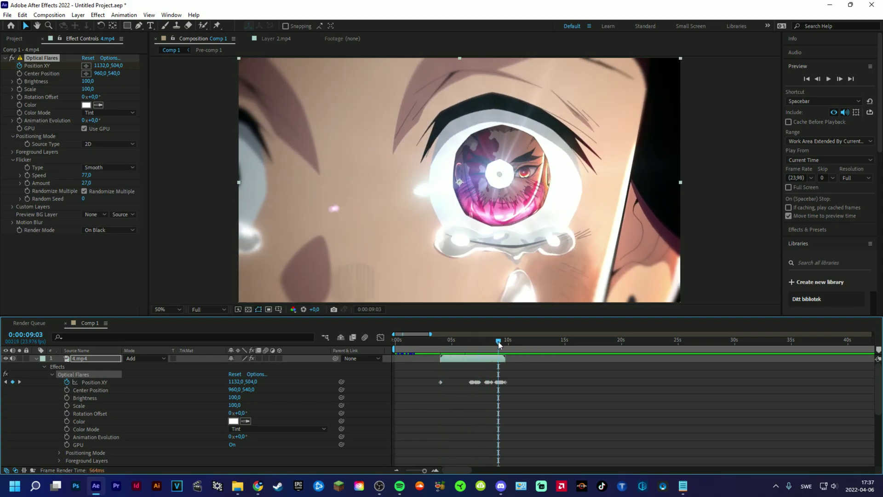
# Step: Collapse the upper 4.mp4 layer's properties and place 5.mp4 directly after it, starting at 0:00:09:18
pyautogui.click(36, 359)
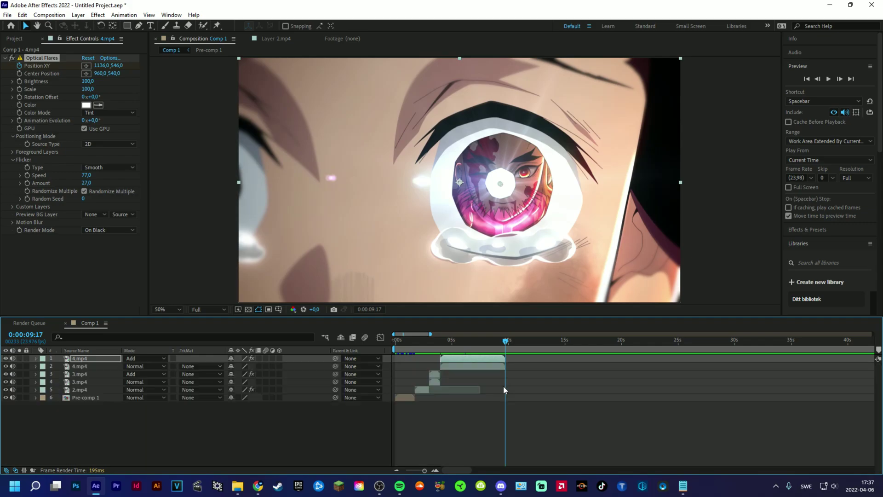
pyautogui.moveTo(598, 355); pyautogui.dragTo(524, 361)
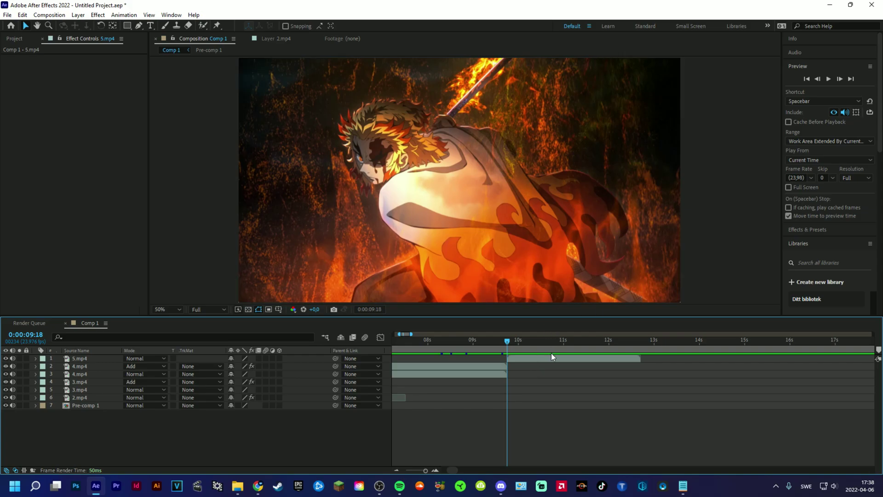
# Step: Apply the S_JpegDamage effect to 5.mp4 and set its Quality to 0,025
pyautogui.click(525, 358)
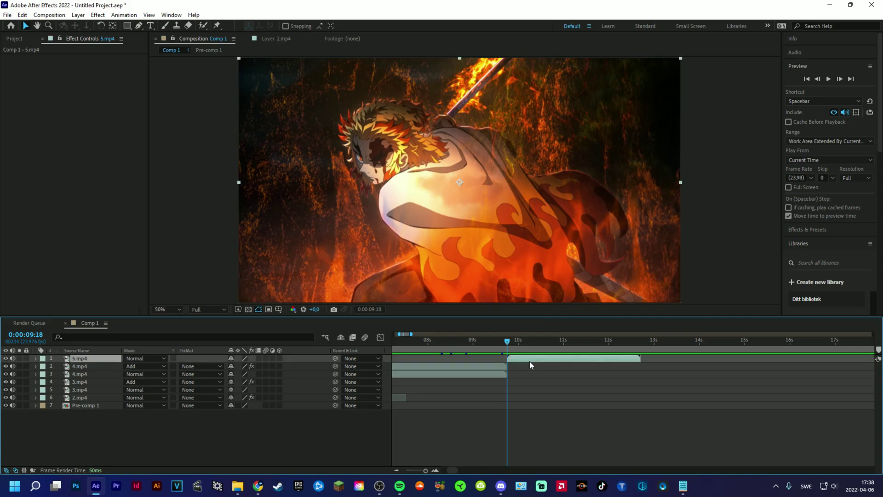
pyautogui.hotkey('ctrl', 'space')
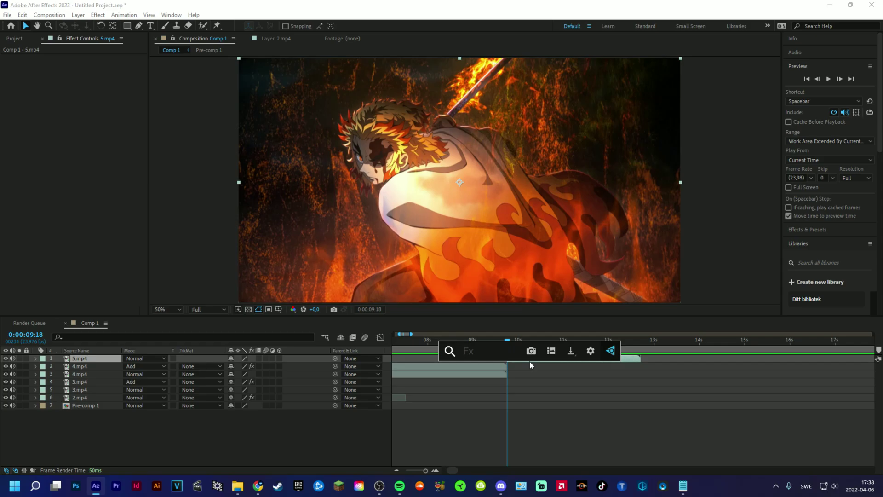
pyautogui.write('jp')
pyautogui.press('Return')
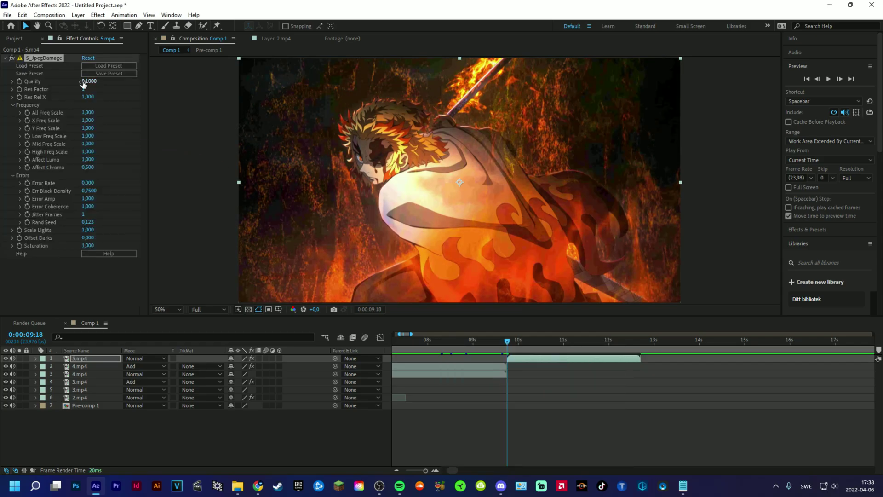
pyautogui.click(83, 82)
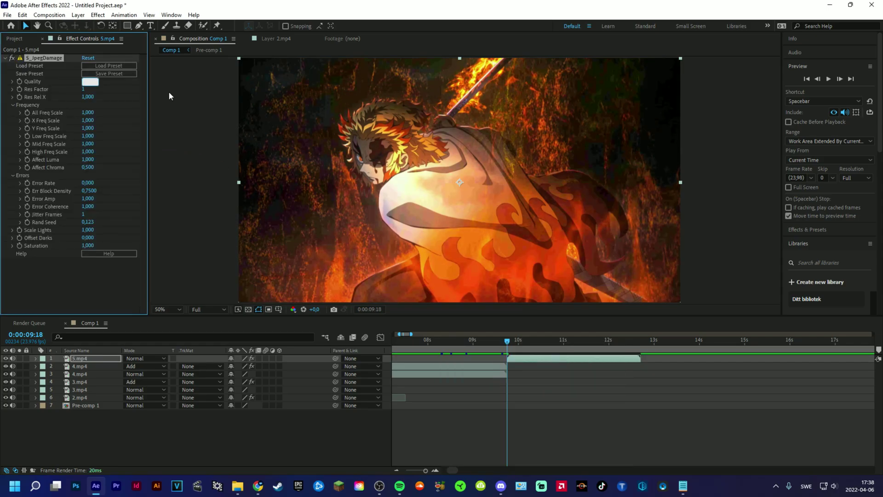
pyautogui.write('0.025')
pyautogui.press('Return')
# Step: Check the JPEG damage look on 5.mp4 around 0:00:10:08
pyautogui.scroll(-2, 594, 226)
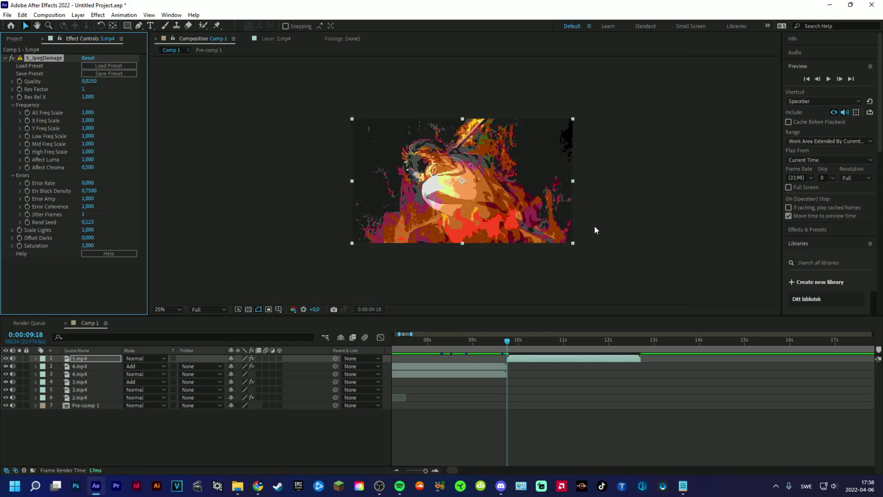
pyautogui.click(595, 226)
pyautogui.scroll(2, 594, 225)
pyautogui.moveTo(508, 341); pyautogui.dragTo(535, 335)
pyautogui.press('space')
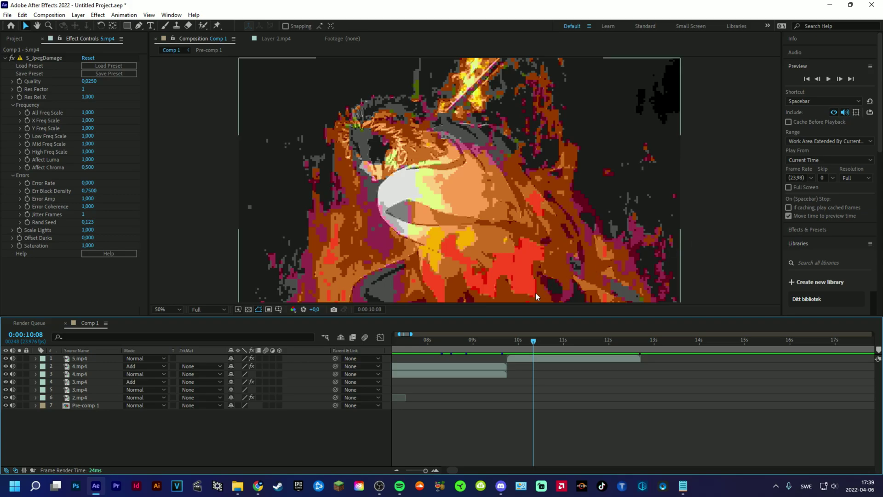
# Step: Scrub through 5.mp4 between 0:00:10:08 and 0:00:10:20 to examine the JPEG damage across frames
pyautogui.click(536, 340)
pyautogui.moveTo(540, 345); pyautogui.dragTo(559, 357)
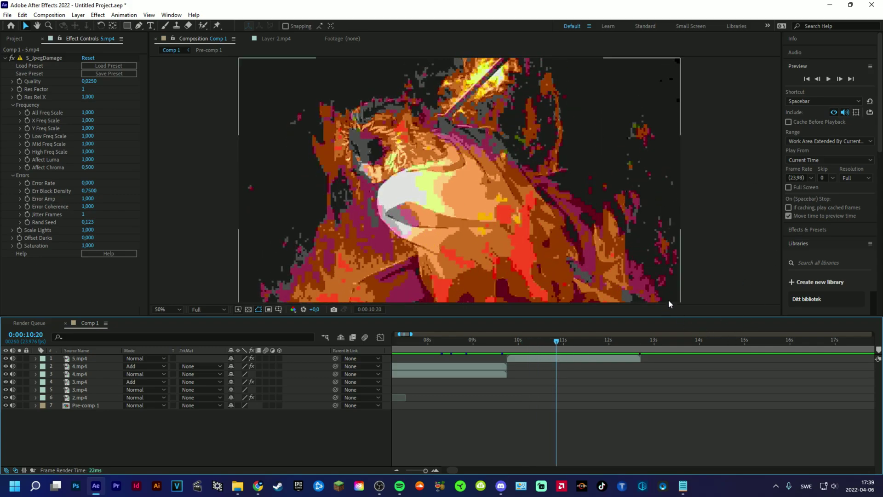
pyautogui.moveTo(557, 345); pyautogui.dragTo(536, 344)
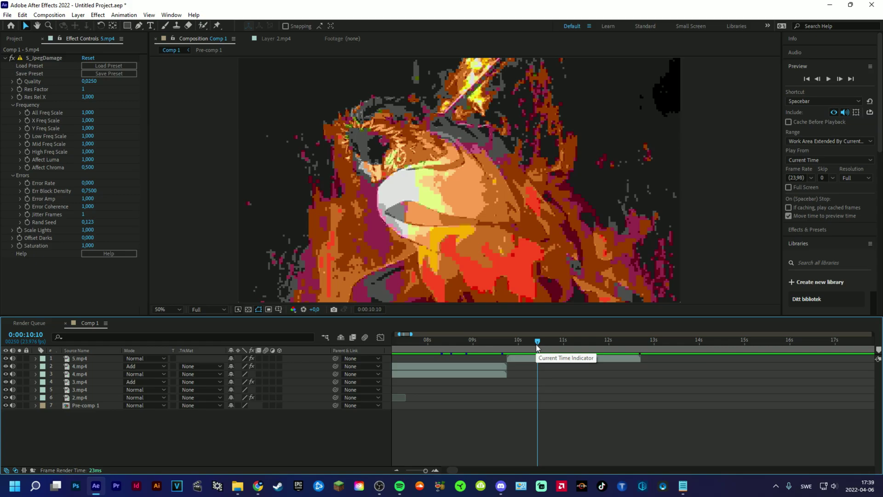
# Step: Apply the Signal effect to 5.mp4 and check the whole frame at 0:00:10:09
pyautogui.click(552, 357)
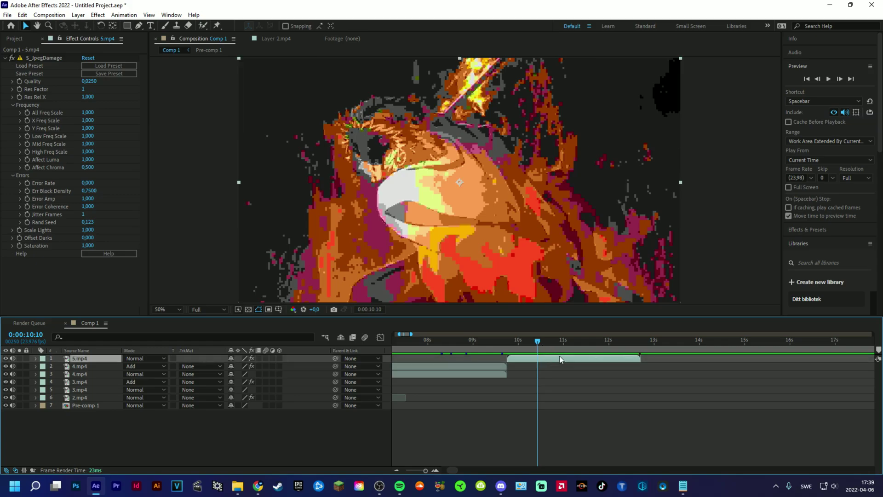
pyautogui.hotkey('ctrl', 'space')
pyautogui.write('sign')
pyautogui.press('Return')
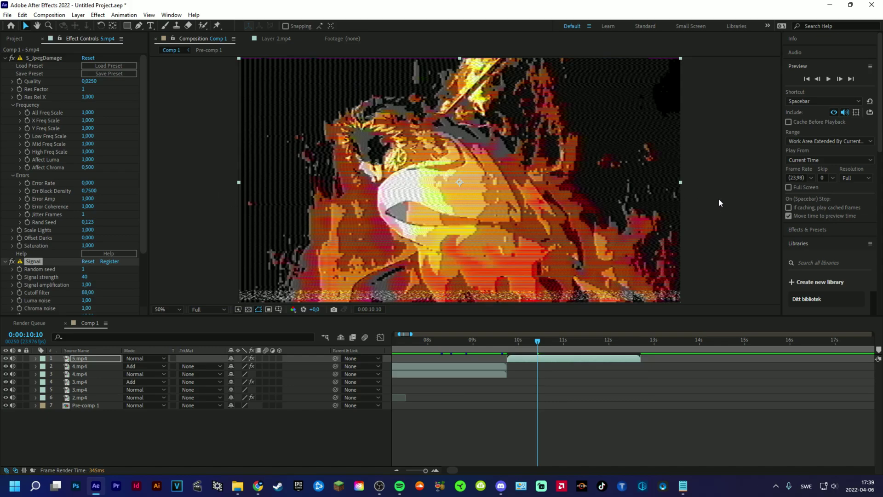
pyautogui.click(718, 198)
pyautogui.scroll(-2, 719, 199)
pyautogui.scroll(2, 719, 199)
pyautogui.scroll(-2, 719, 199)
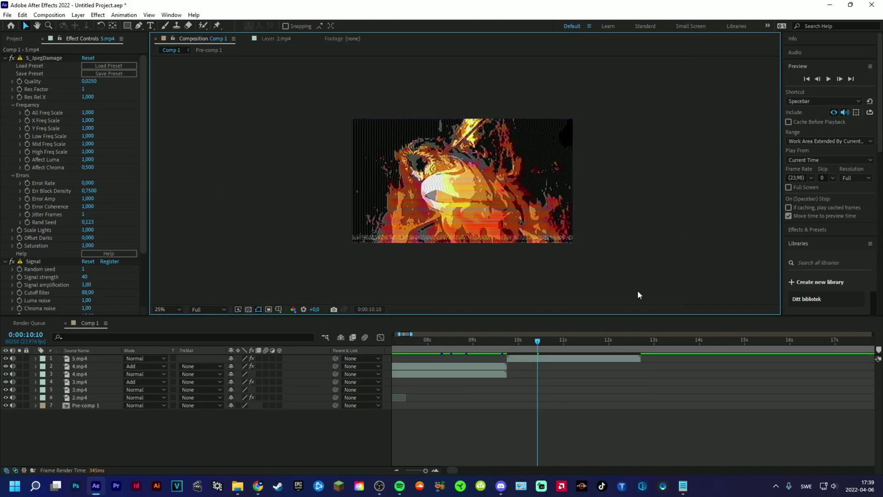
pyautogui.moveTo(537, 342); pyautogui.dragTo(535, 343)
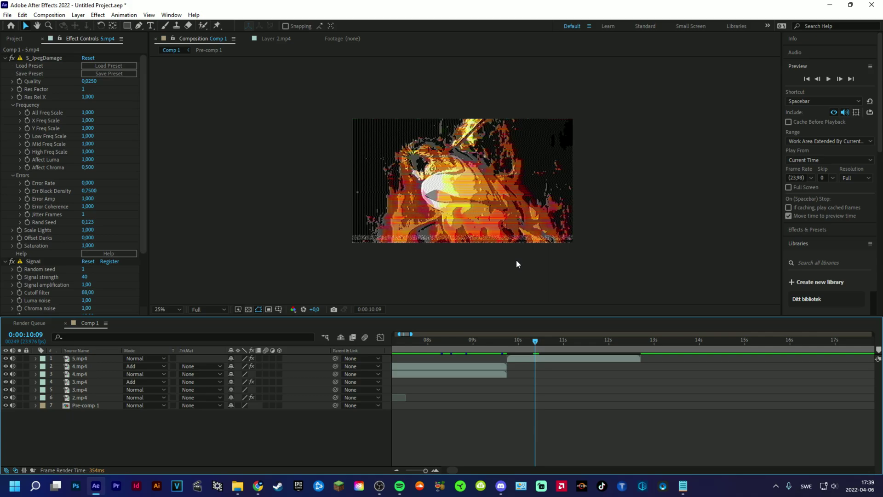
# Step: Apply the Warp effect to 5.mp4 with the FishEye warp style and a Bend of 10
pyautogui.click(556, 359)
pyautogui.hotkey('ctrl', 'space')
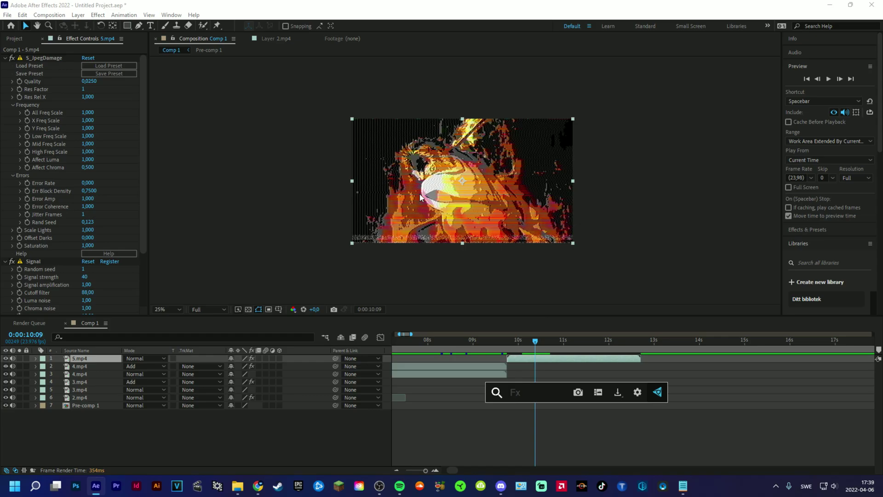
pyautogui.write('war')
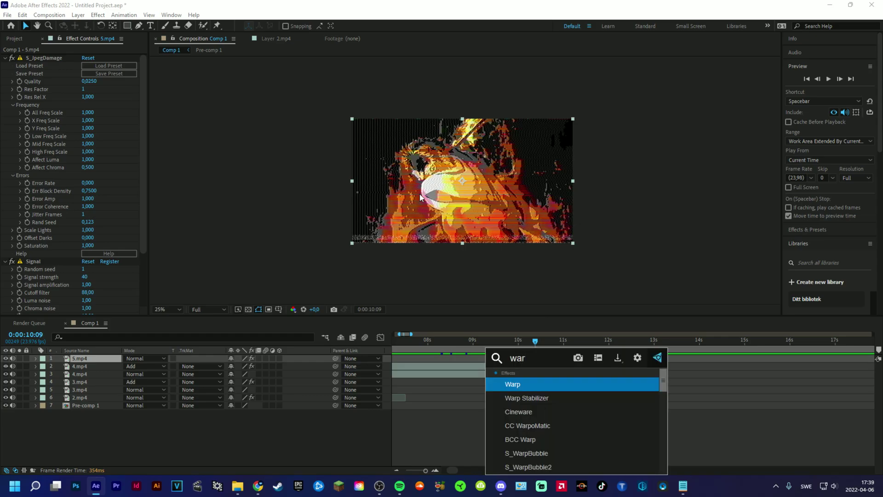
pyautogui.press('BackSpace')
pyautogui.press('Return')
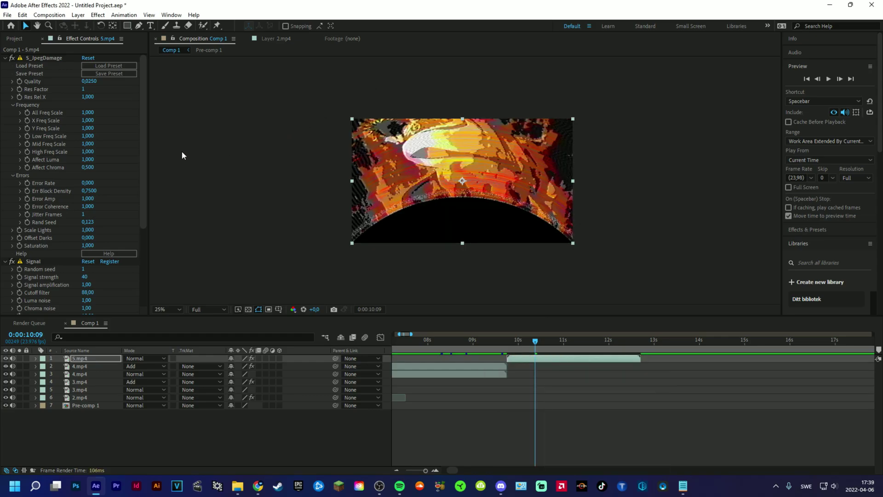
pyautogui.scroll(-5, 101, 230)
pyautogui.click(105, 279)
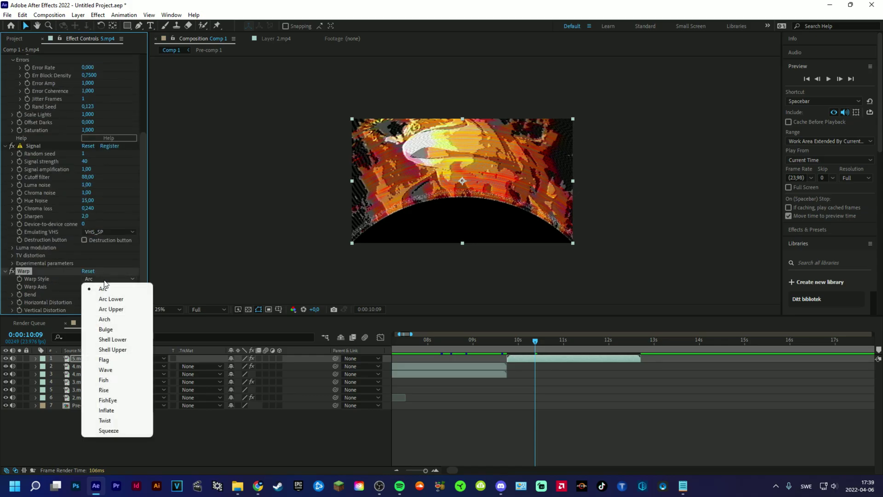
pyautogui.click(113, 400)
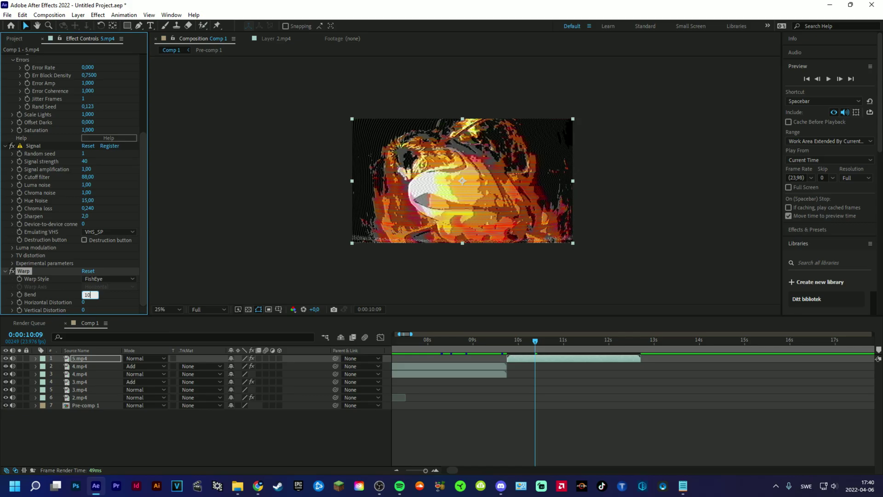
pyautogui.press('Return')
# Step: Preview the combined damage, Signal and fisheye look on 5.mp4 from its start at 0:00:09:18
pyautogui.moveTo(535, 341); pyautogui.dragTo(507, 343)
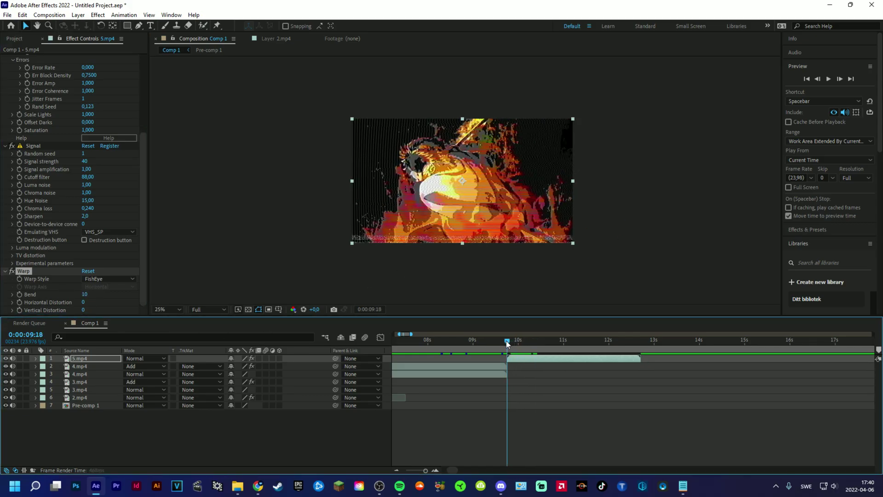
pyautogui.press('space')
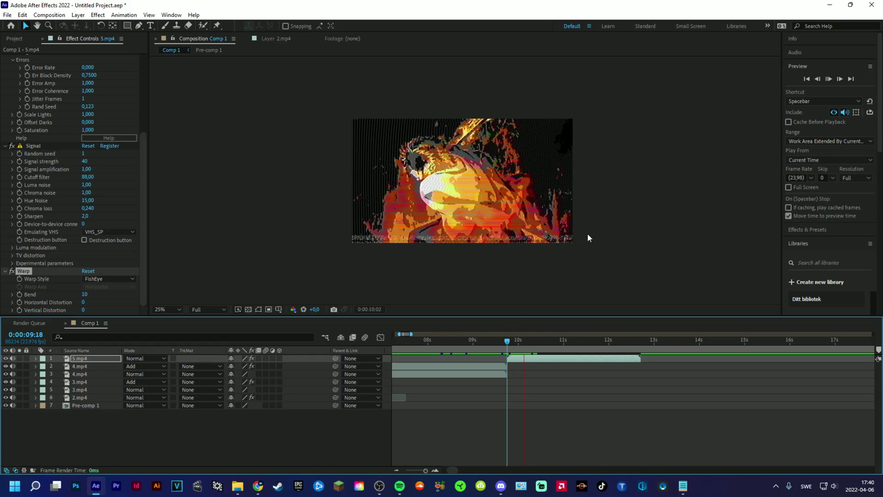
pyautogui.press('space')
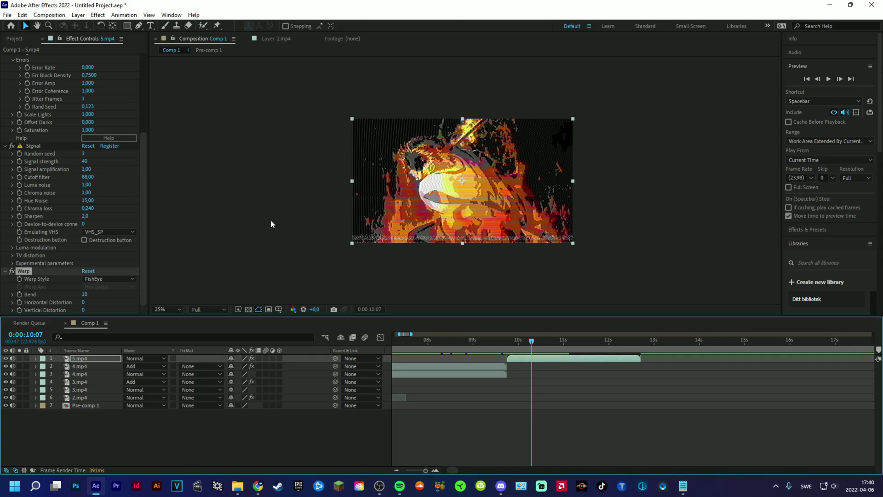
# Step: Turn off Tape Errors in the Luma modulation settings of the Signal effect on 5.mp4
pyautogui.click(12, 247)
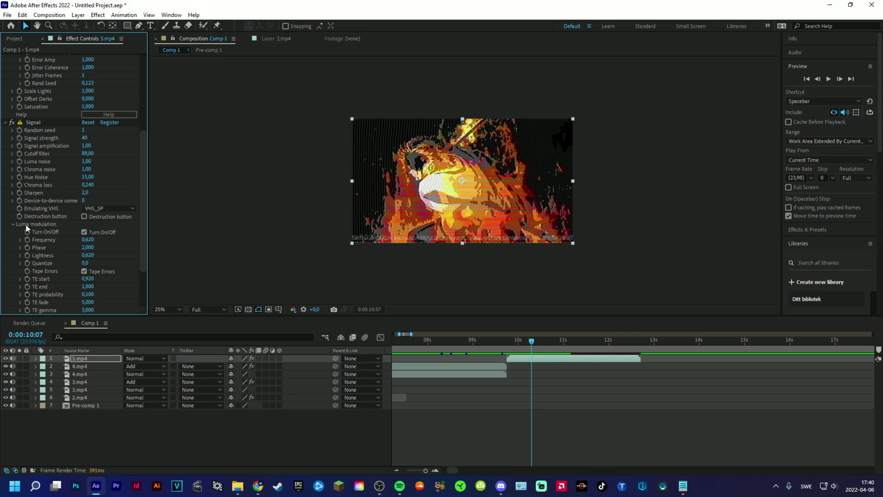
pyautogui.click(84, 271)
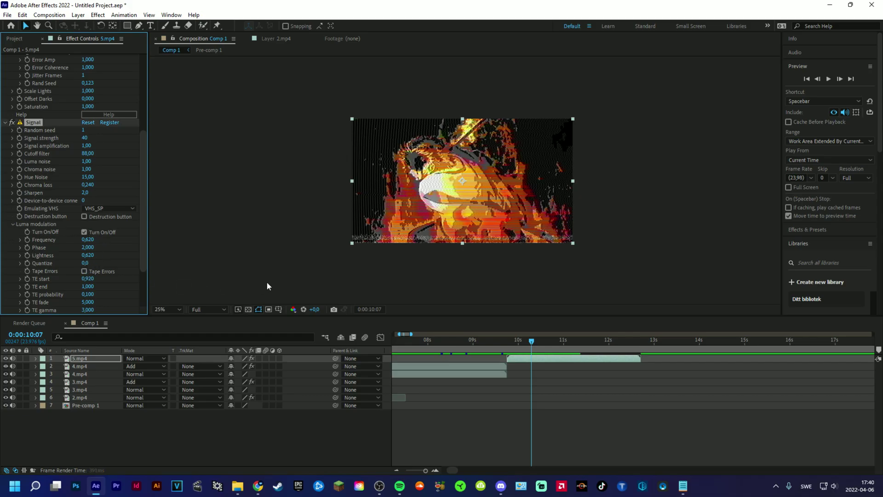
pyautogui.click(12, 224)
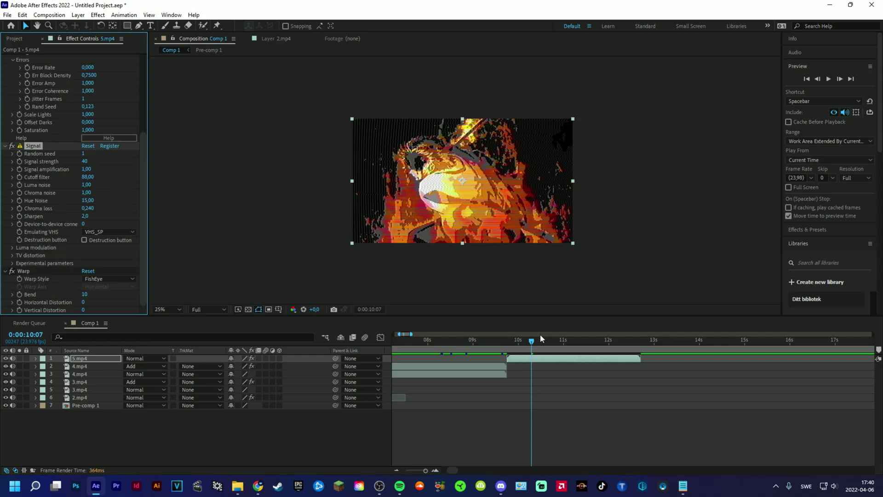
# Step: Preview 5.mp4 without tape errors from 0:00:10:00 and set the current time to 0:00:10:07
pyautogui.moveTo(532, 341)
pyautogui.mouseDown()
pyautogui.moveTo(511, 345)
pyautogui.moveTo(519, 348)
pyautogui.mouseUp()
pyautogui.press('space')
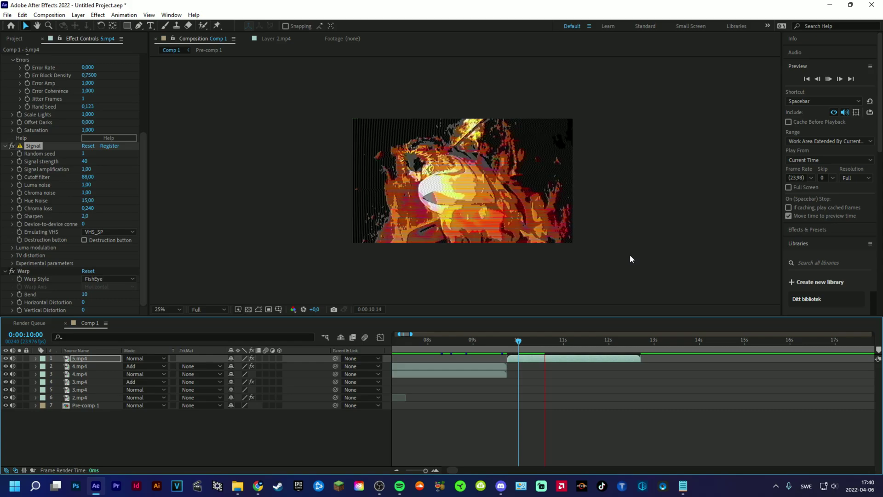
pyautogui.click(534, 342)
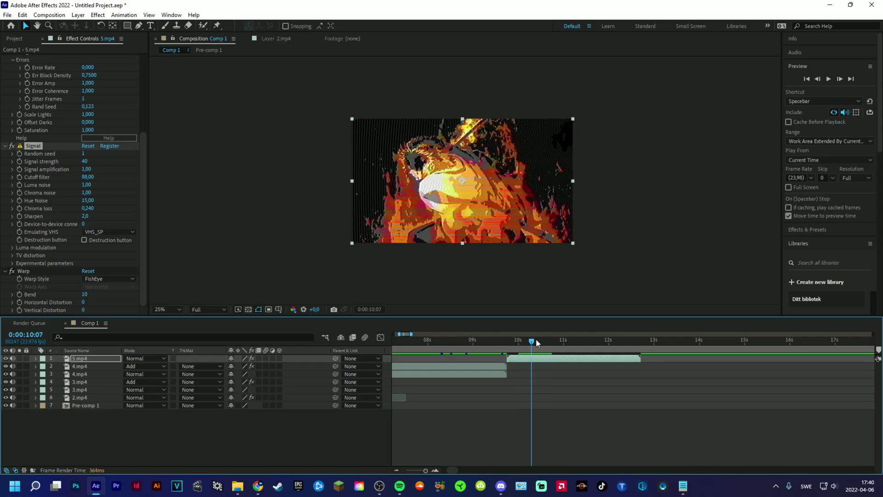